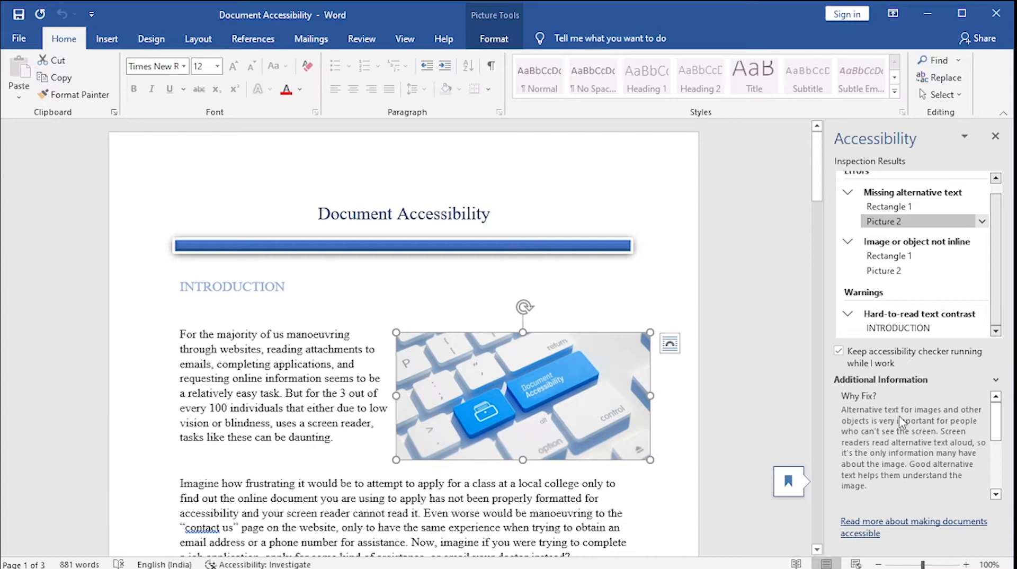
# - Review the checker's guidance on missing alternative text, and read through the document from the introduction to the reference links
pyautogui.moveTo(995, 423); pyautogui.dragTo(1002, 487)
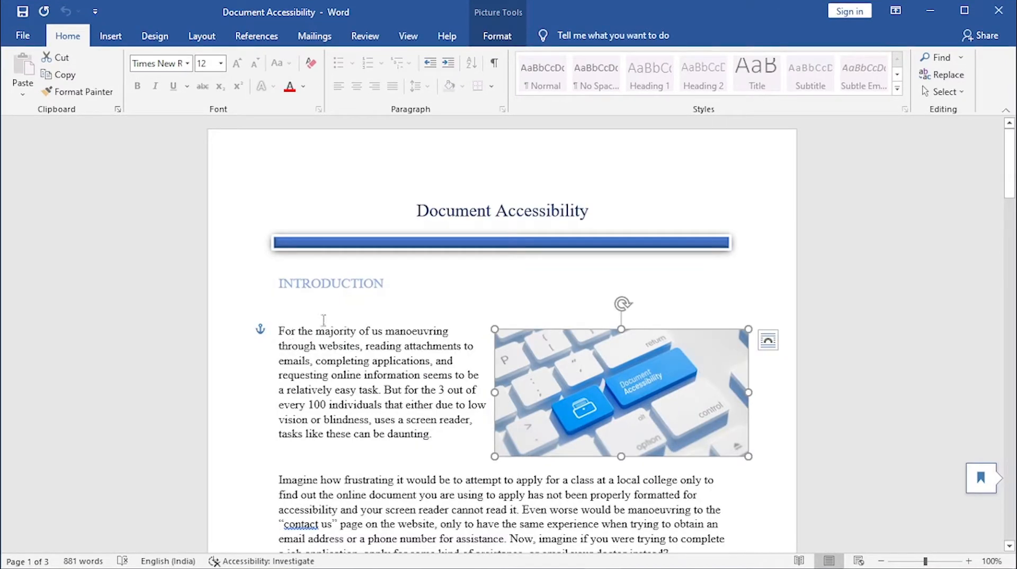
pyautogui.moveTo(291, 332); pyautogui.dragTo(310, 331)
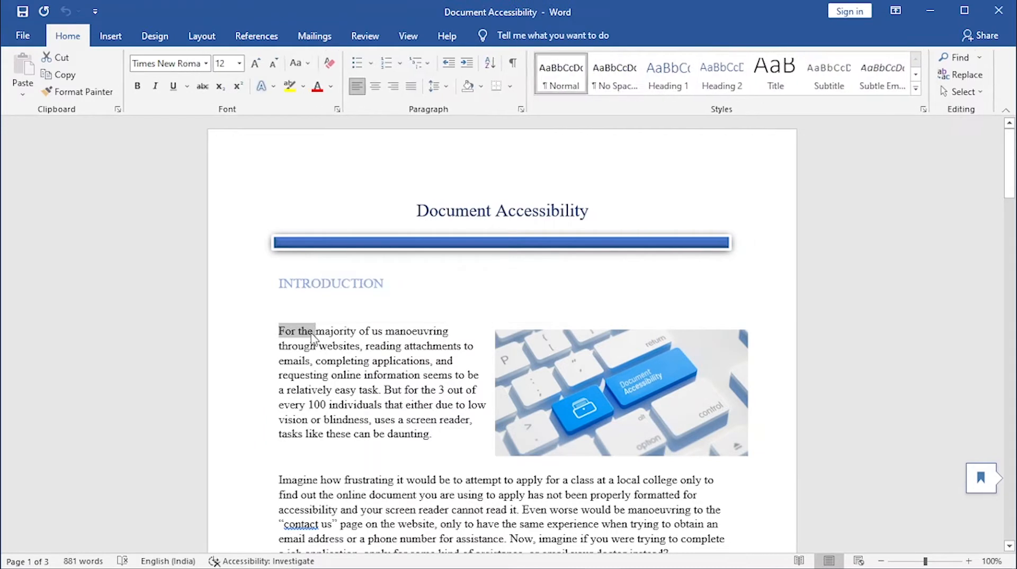
pyautogui.click(312, 331)
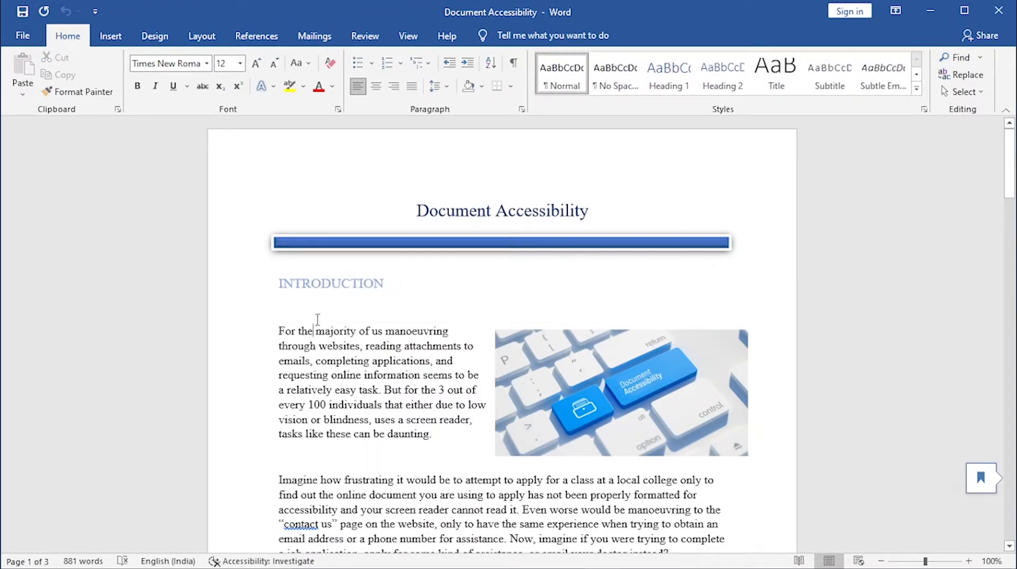
pyautogui.moveTo(315, 331); pyautogui.dragTo(402, 339)
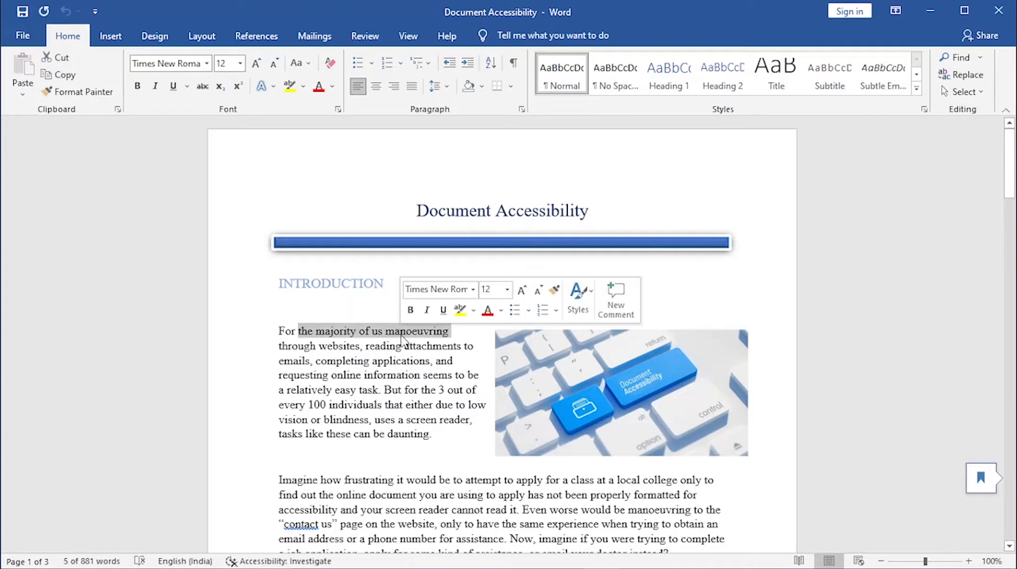
pyautogui.scroll(-1, 402, 349)
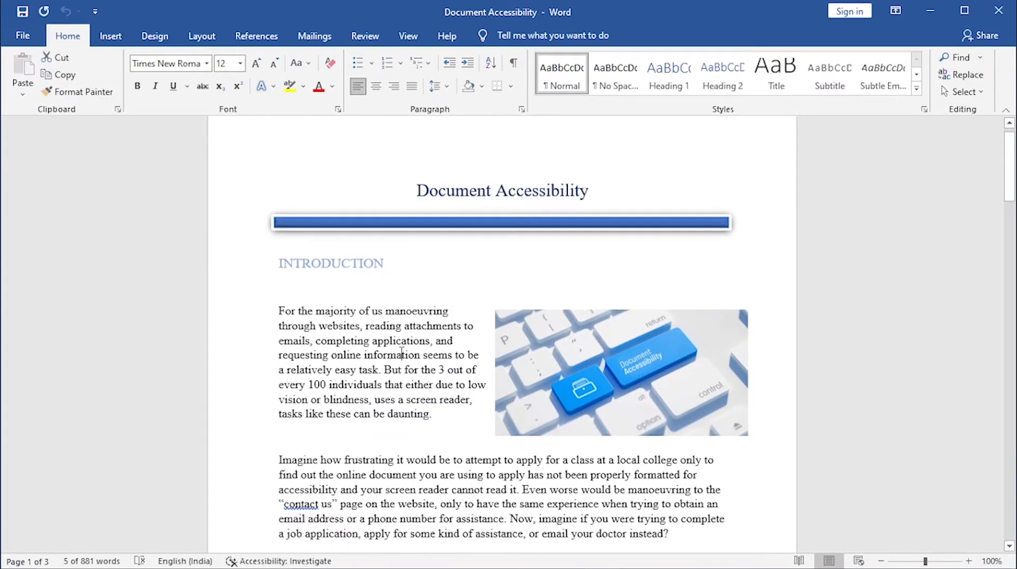
pyautogui.click(402, 351)
pyautogui.scroll(-10, 402, 351)
pyautogui.scroll(-15, 721, 395)
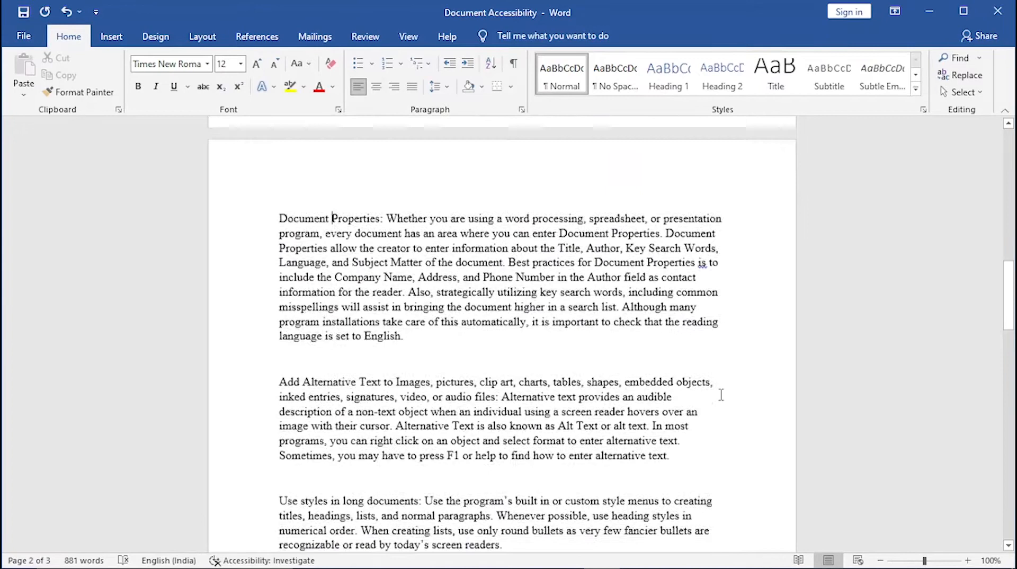
pyautogui.scroll(-3, 721, 394)
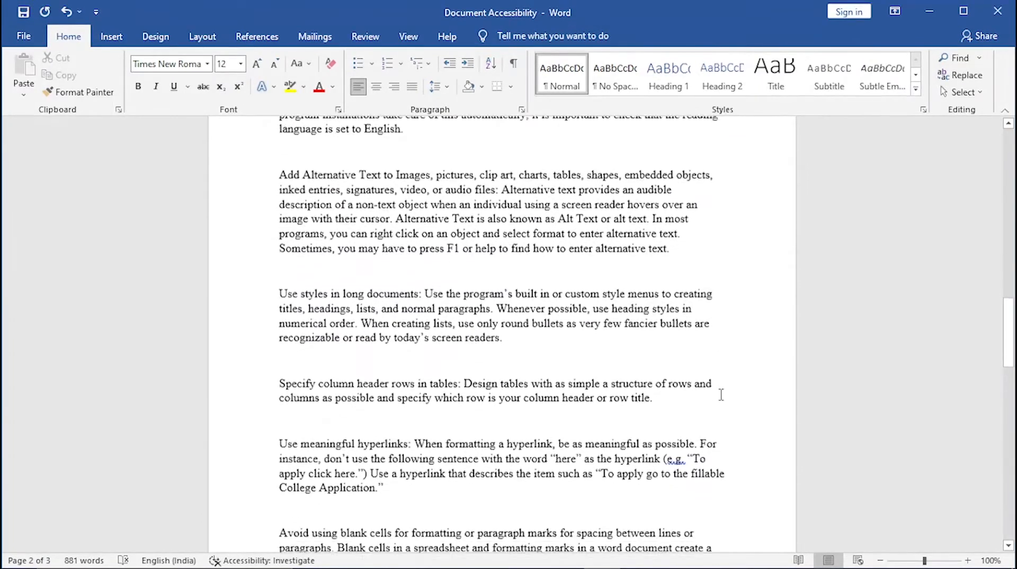
pyautogui.scroll(-15, 721, 395)
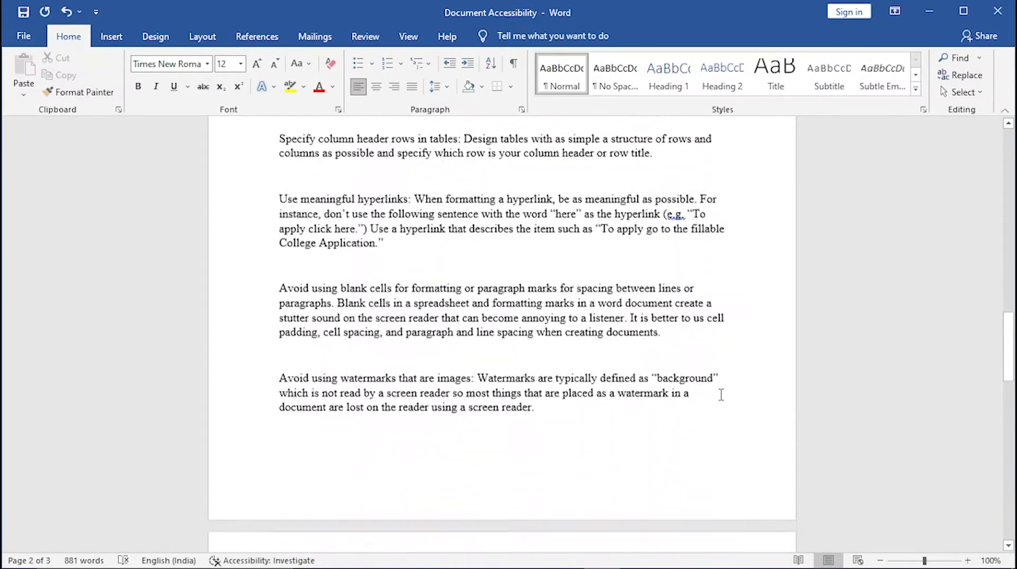
pyautogui.scroll(-9, 721, 395)
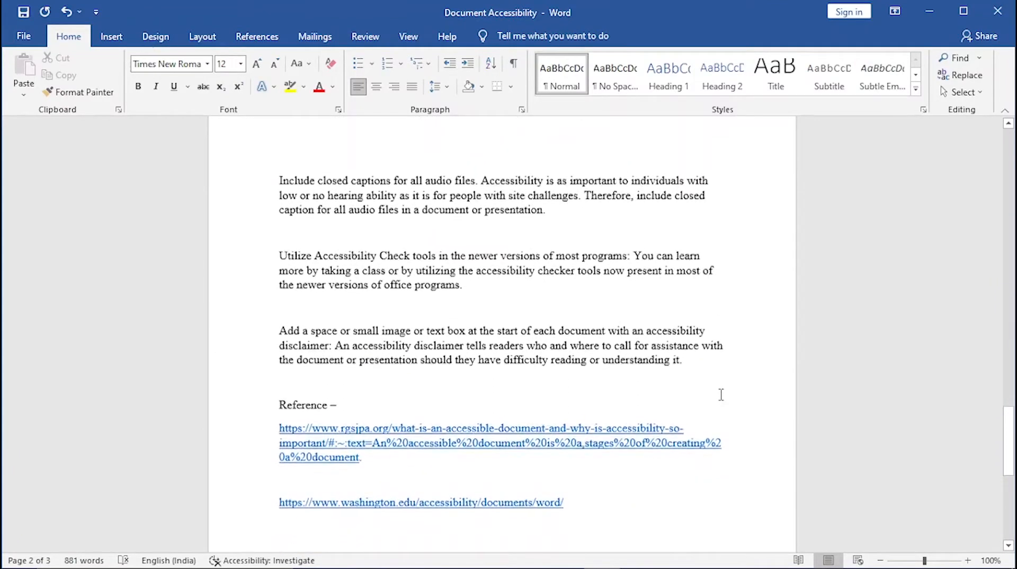
pyautogui.scroll(20, 720, 395)
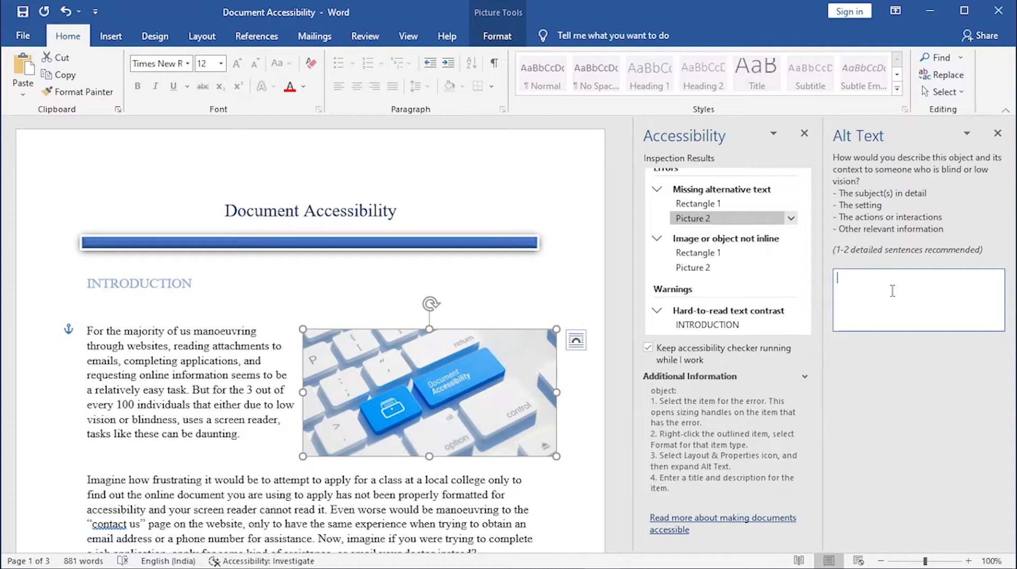
# - Give the keyboard picture the alternative text "Document Accessibility"
pyautogui.write('Document Accessibility')
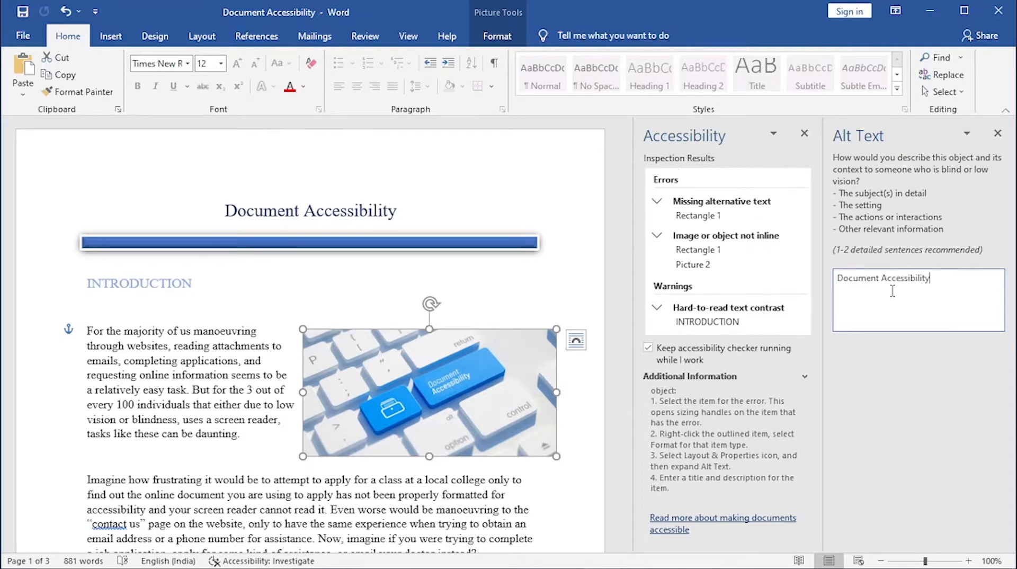
pyautogui.click(997, 133)
# - Give the blue bar under the title, flagged as Rectangle 1, the alternative text "Decorative"
pyautogui.click(888, 215)
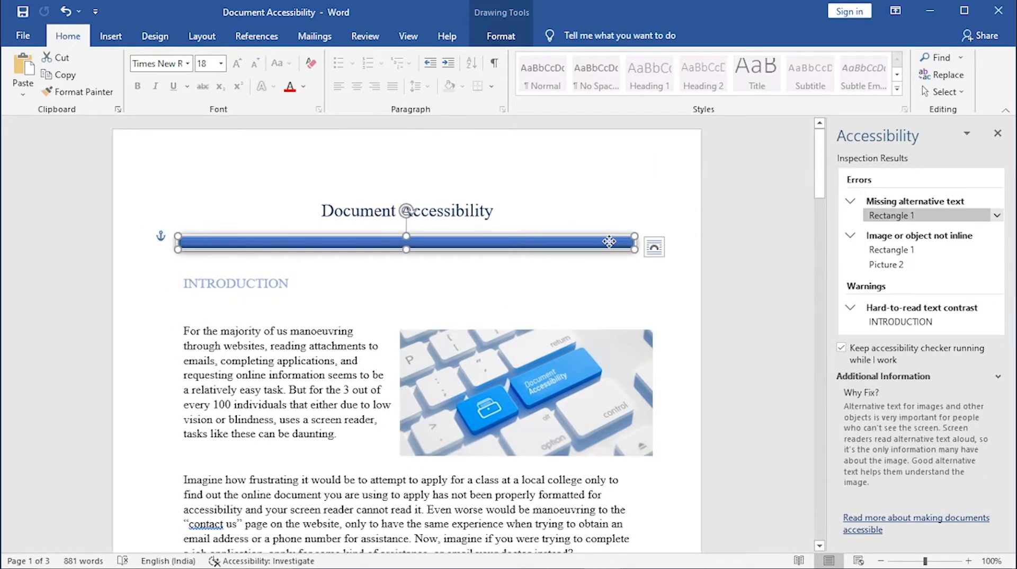
pyautogui.rightClick(609, 241)
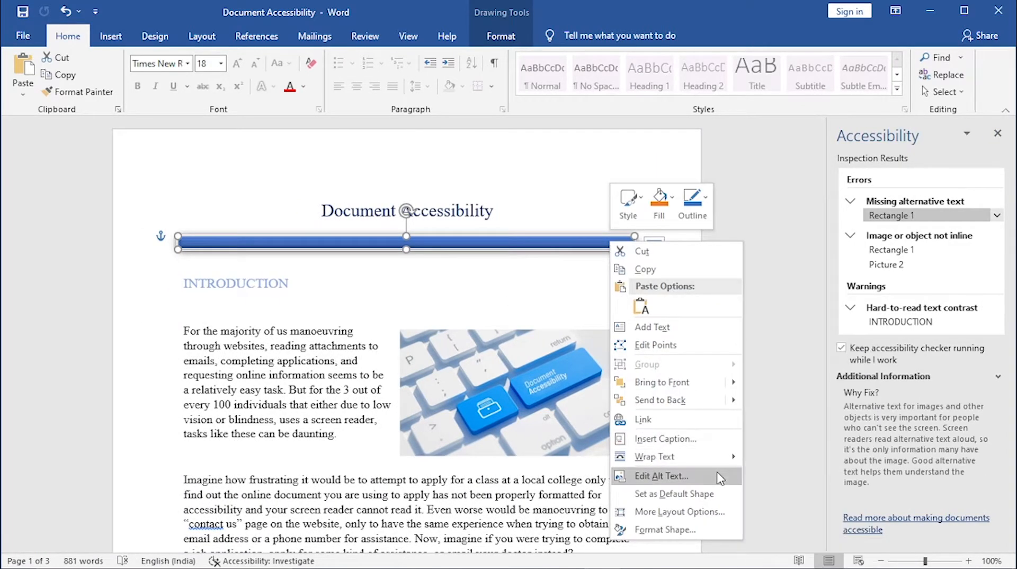
pyautogui.click(662, 476)
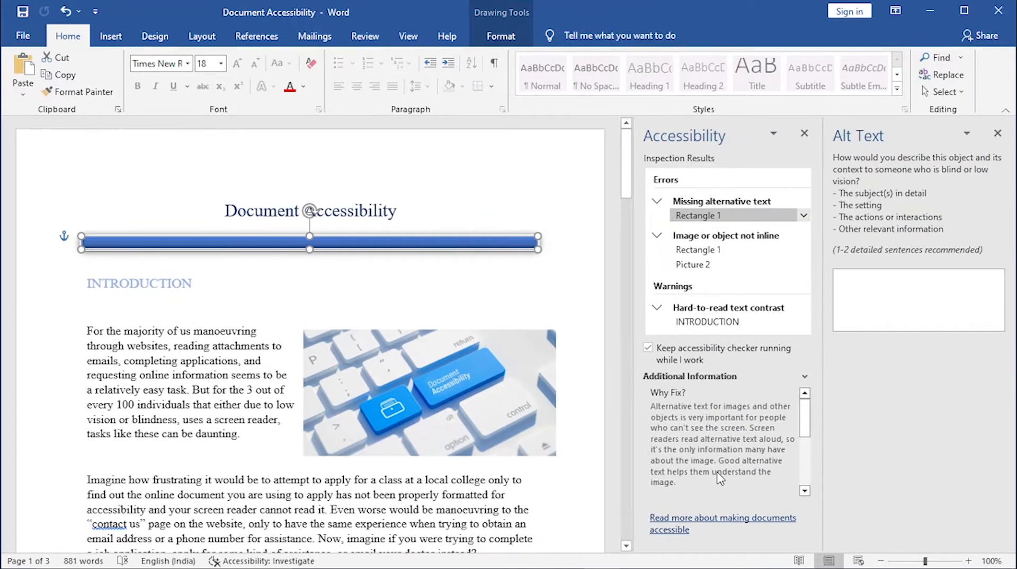
pyautogui.click(874, 295)
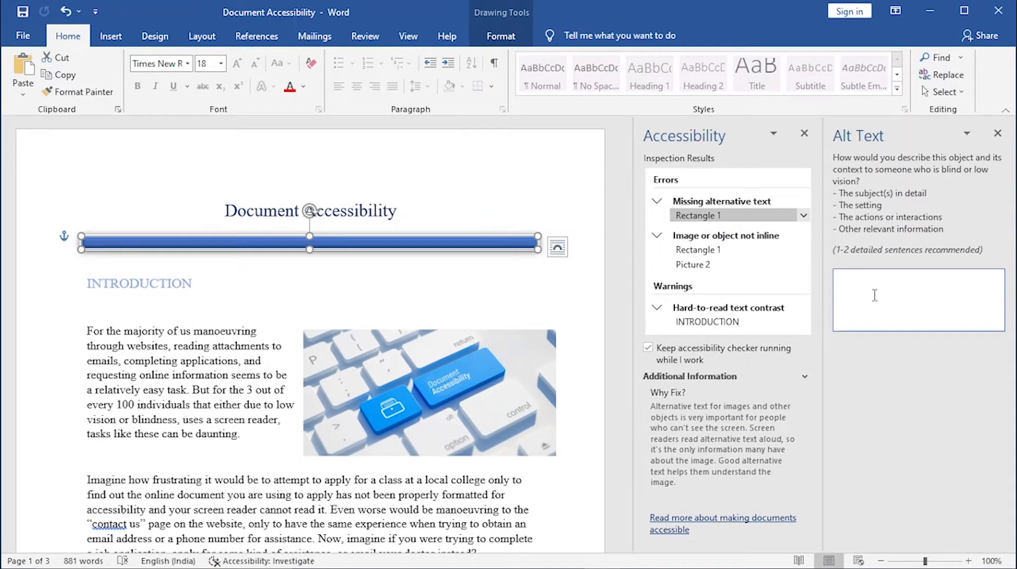
pyautogui.write('Decorative')
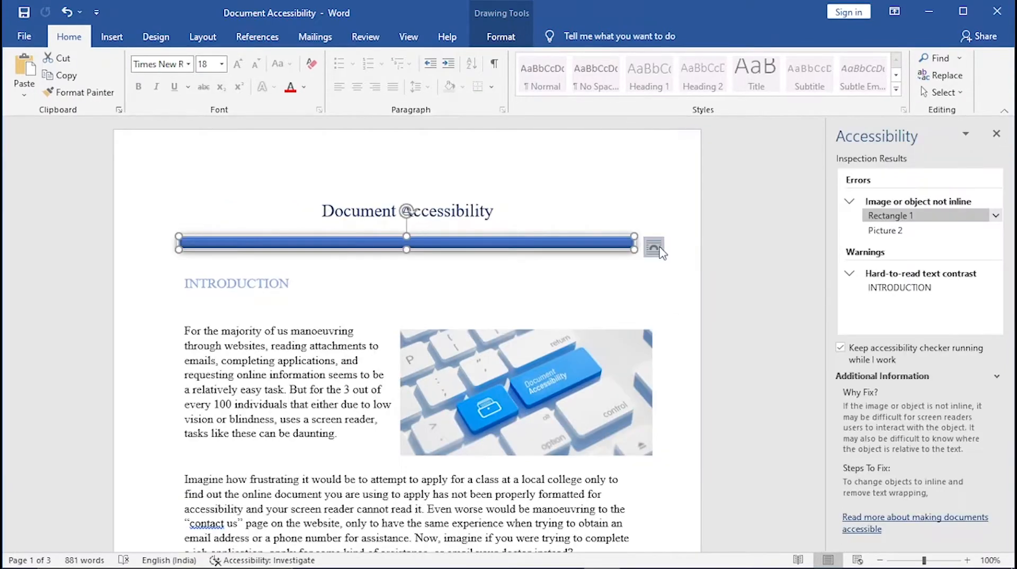
# - Set the layout of both flagged objects, the blue bar and the keyboard picture, to In Line with Text
pyautogui.click(655, 247)
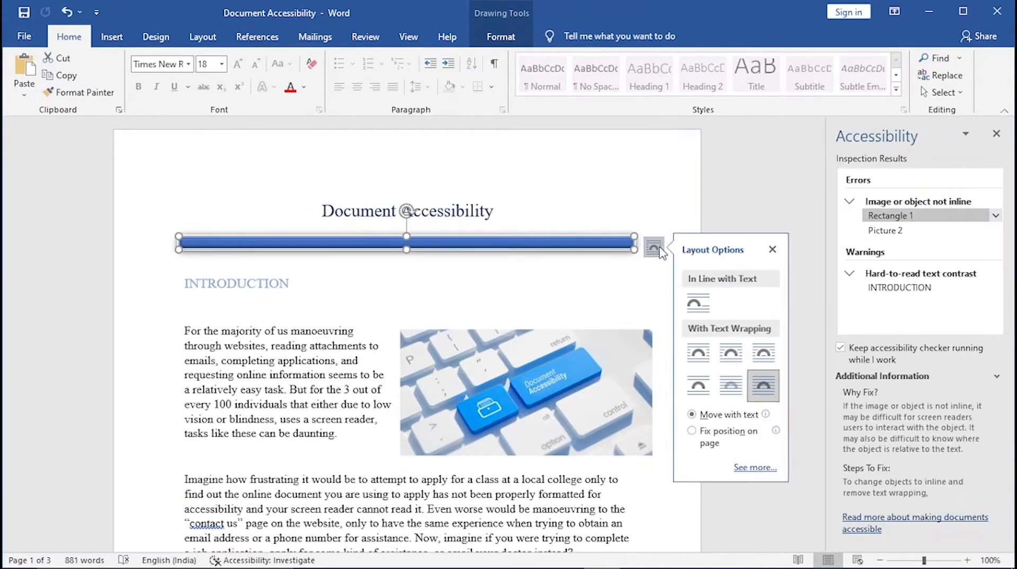
pyautogui.click(697, 313)
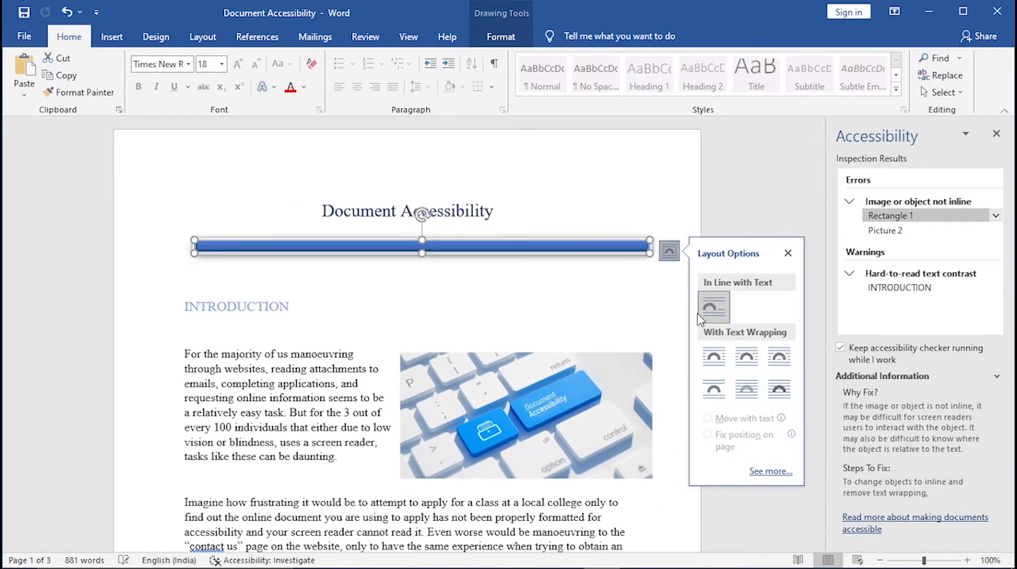
pyautogui.click(885, 215)
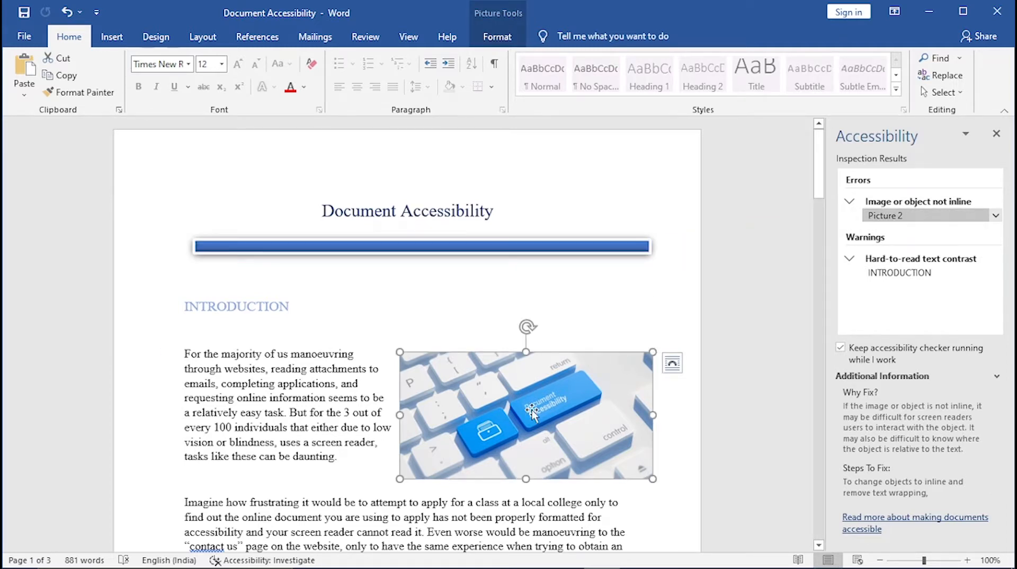
pyautogui.scroll(-2, 533, 412)
pyautogui.rightClick(544, 326)
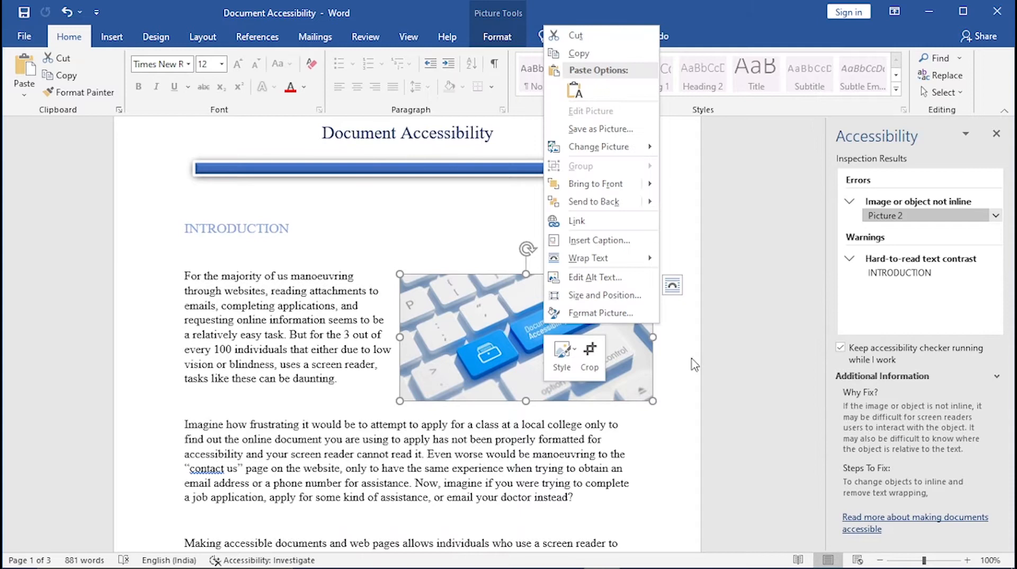
pyautogui.click(672, 284)
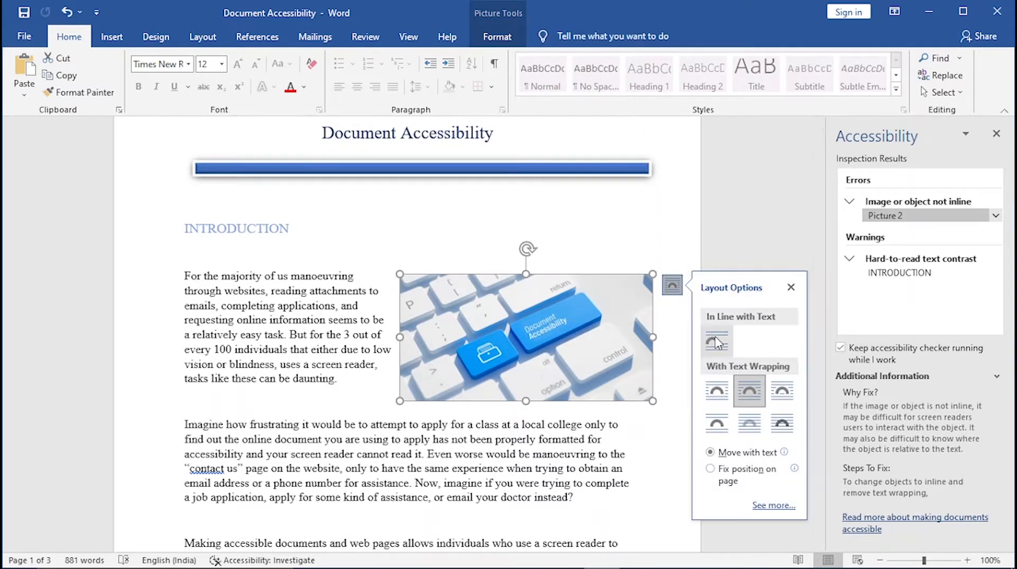
pyautogui.click(716, 341)
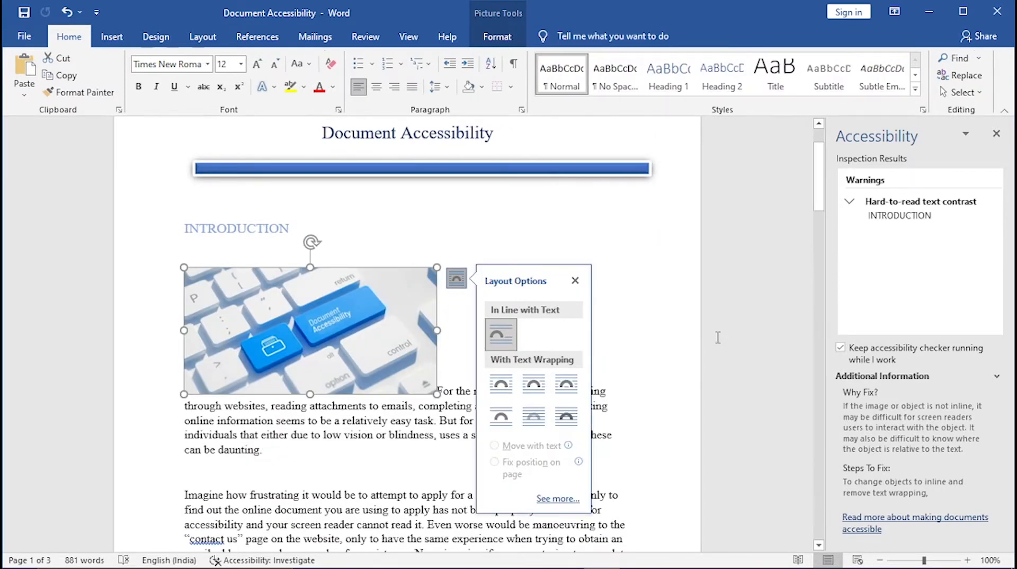
# - Move the keyboard picture below the first paragraph of the introduction
pyautogui.scroll(-3, 718, 338)
pyautogui.moveTo(356, 255); pyautogui.dragTo(204, 360)
pyautogui.scroll(3, 434, 362)
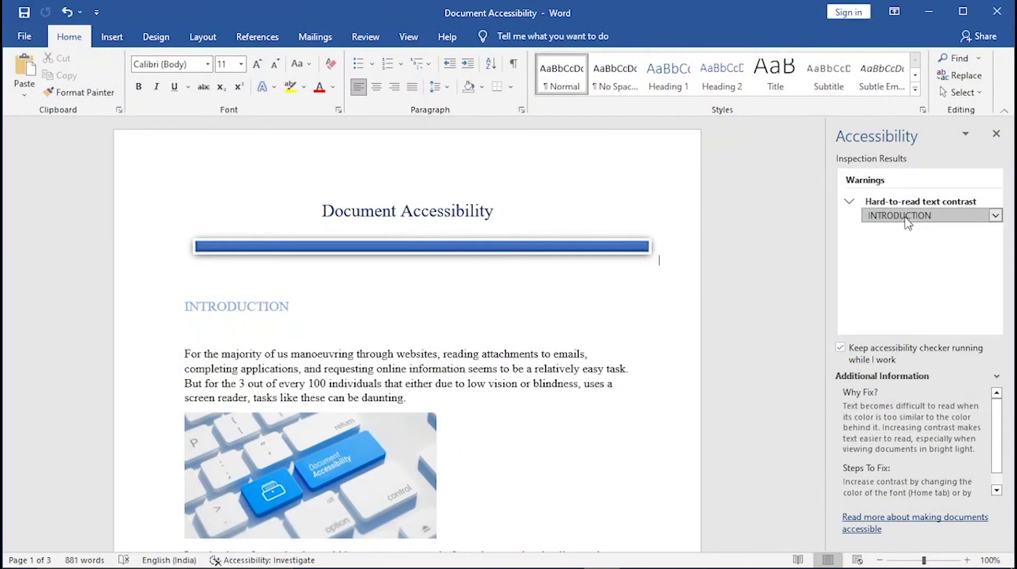
# - Fix the hard-to-read contrast warning by changing the INTRODUCTION heading's font colour to dark blue
pyautogui.click(900, 215)
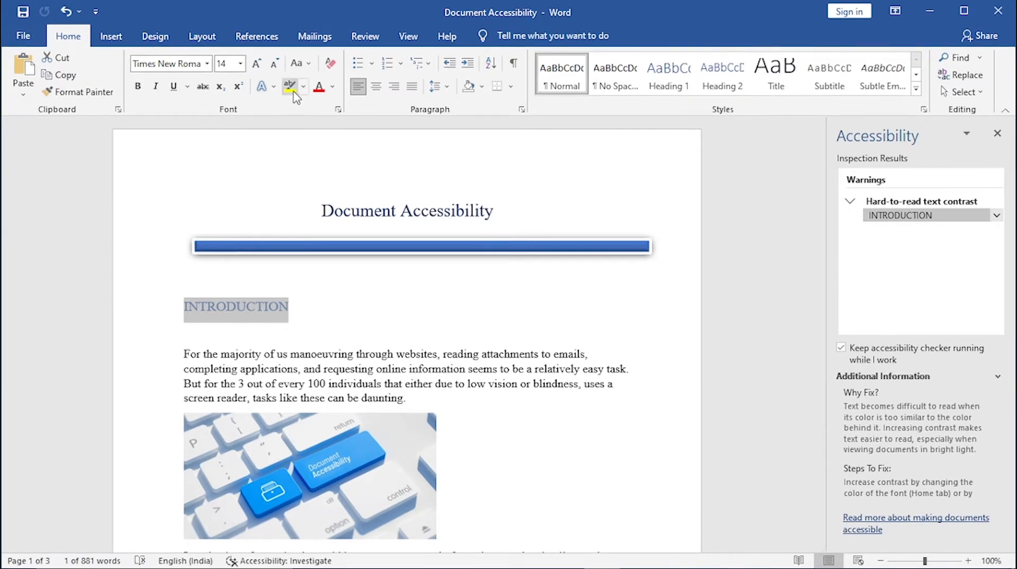
pyautogui.click(333, 87)
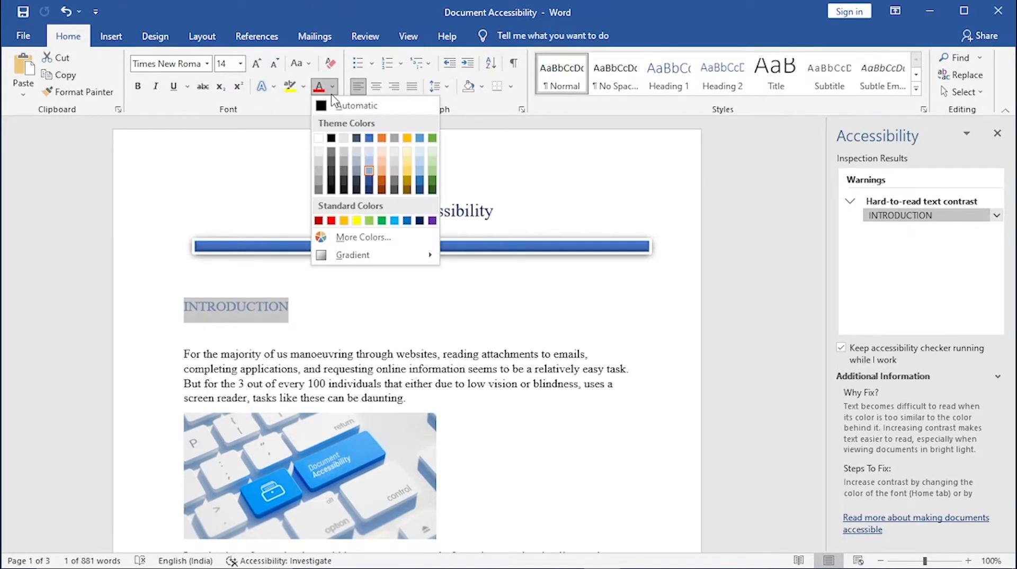
pyautogui.click(369, 191)
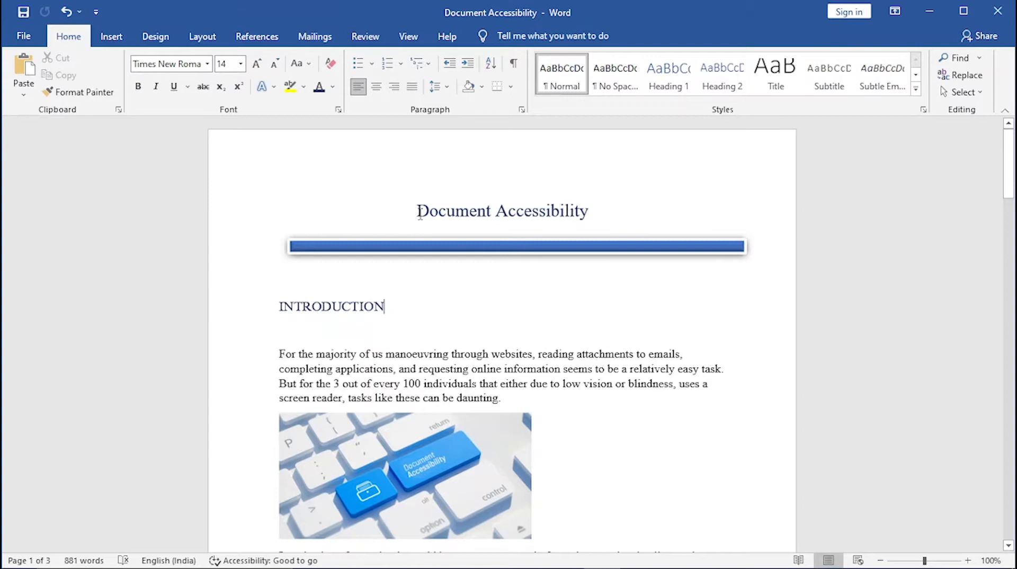
# - Apply the Title style to the "Document Accessibility" line at the start of the document and centre it
pyautogui.moveTo(419, 214); pyautogui.dragTo(595, 212)
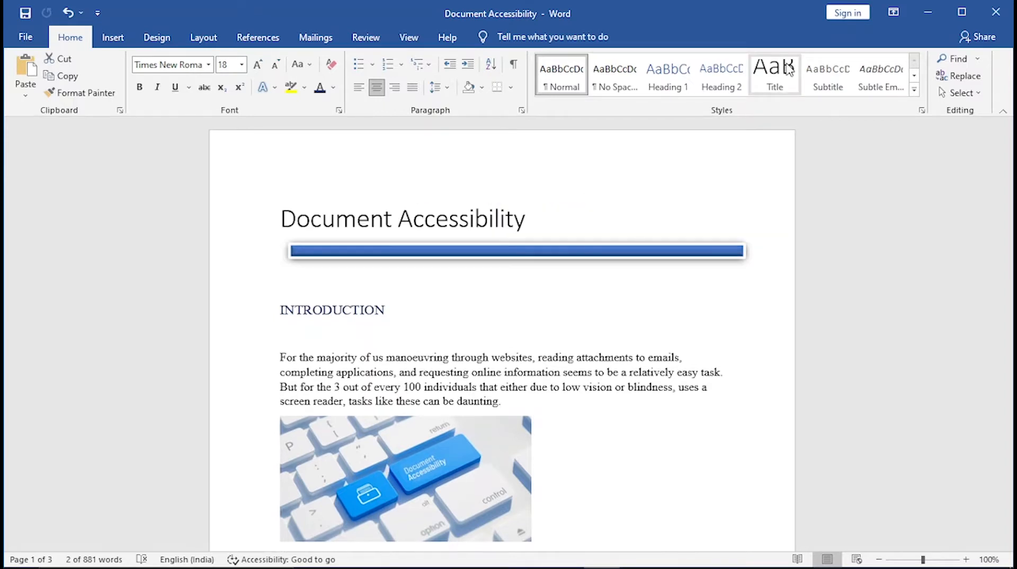
pyautogui.click(788, 69)
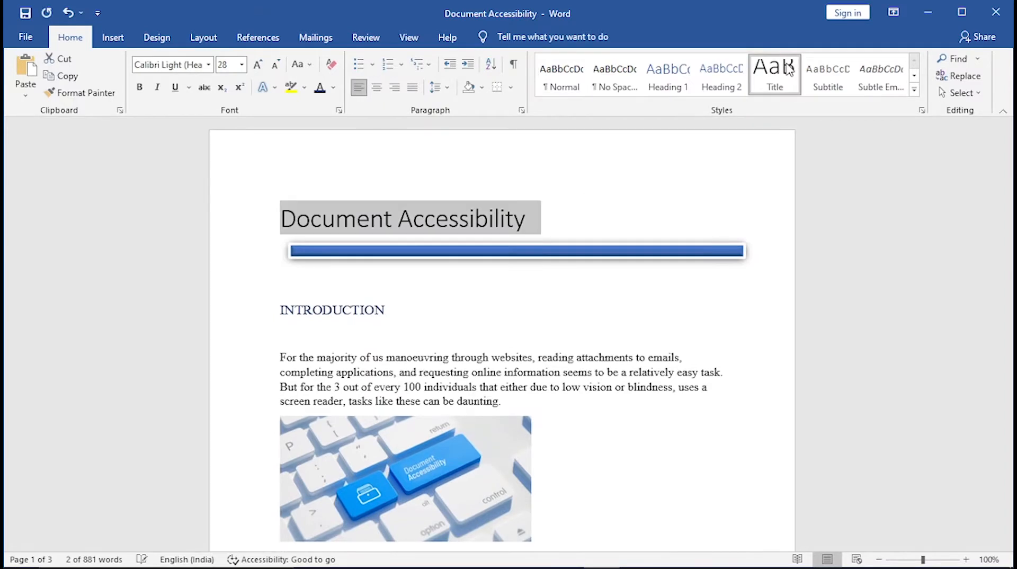
pyautogui.click(379, 91)
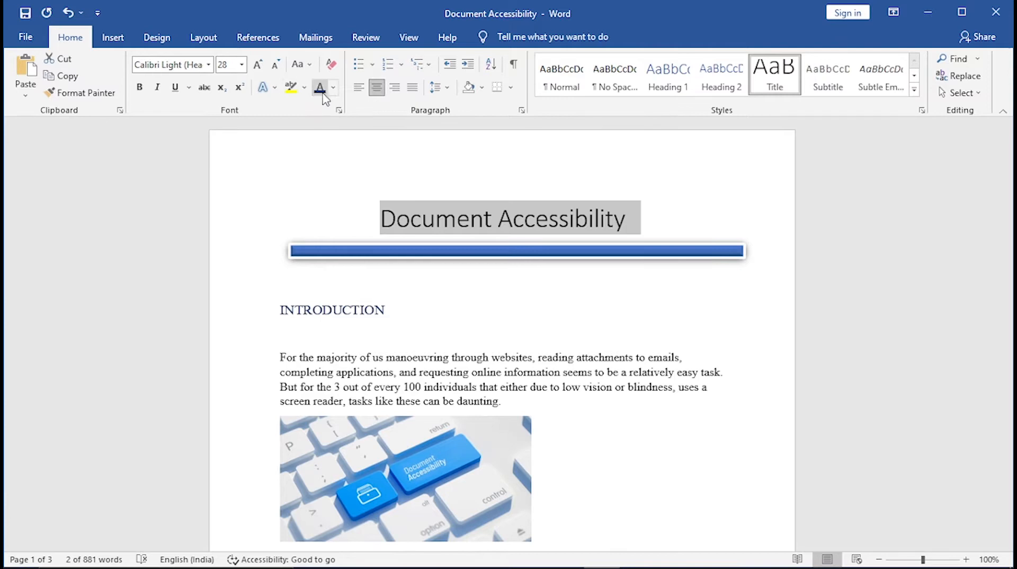
# - Format the document title in Times New Roman, size 26, with a dark blue font colour
pyautogui.click(208, 64)
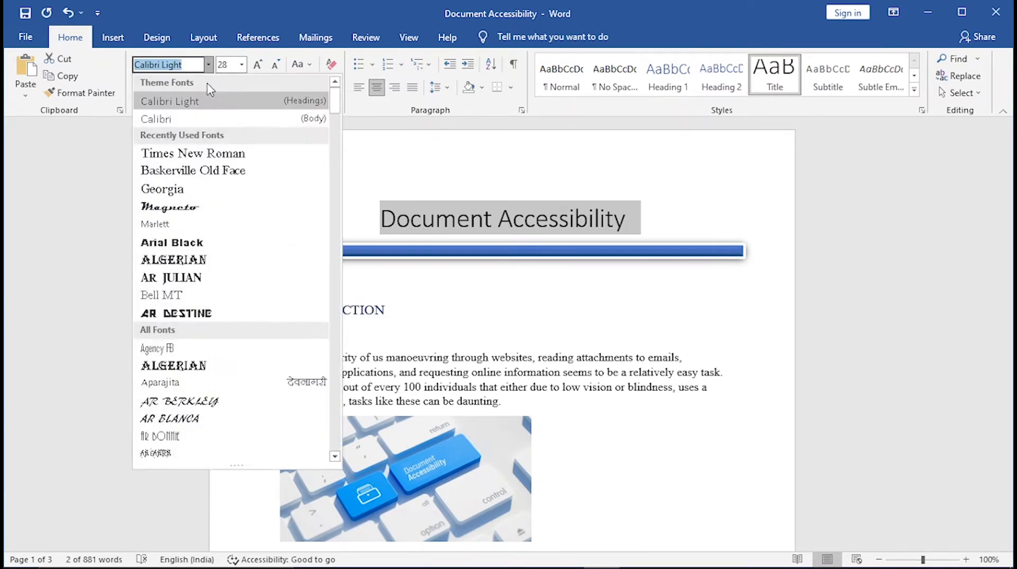
pyautogui.click(210, 153)
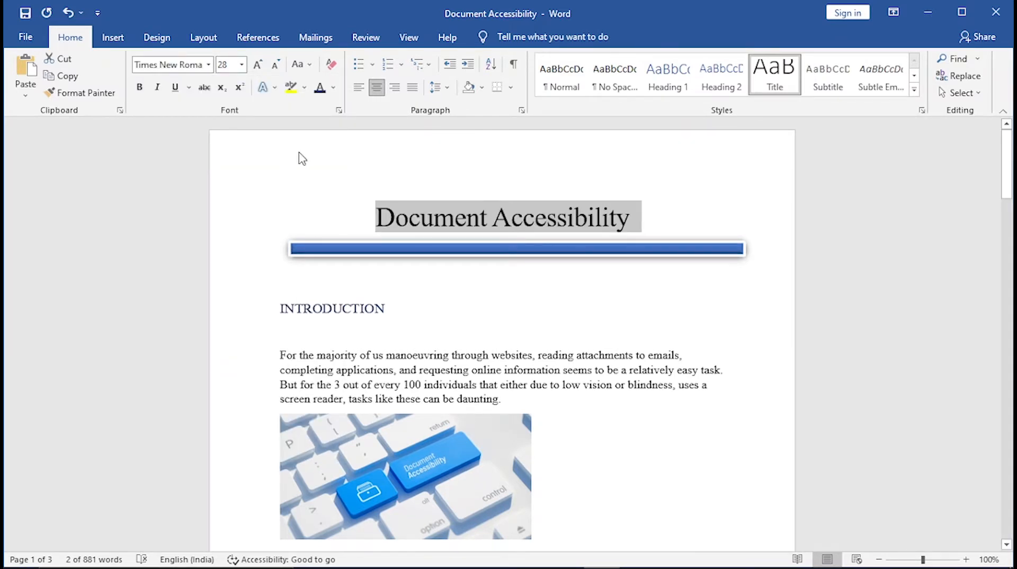
pyautogui.click(241, 64)
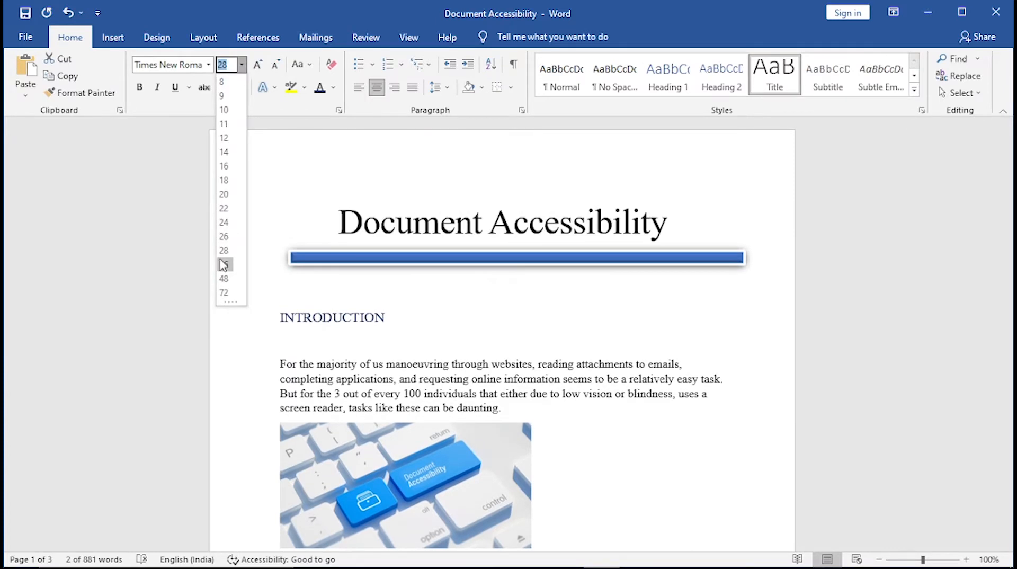
pyautogui.click(225, 236)
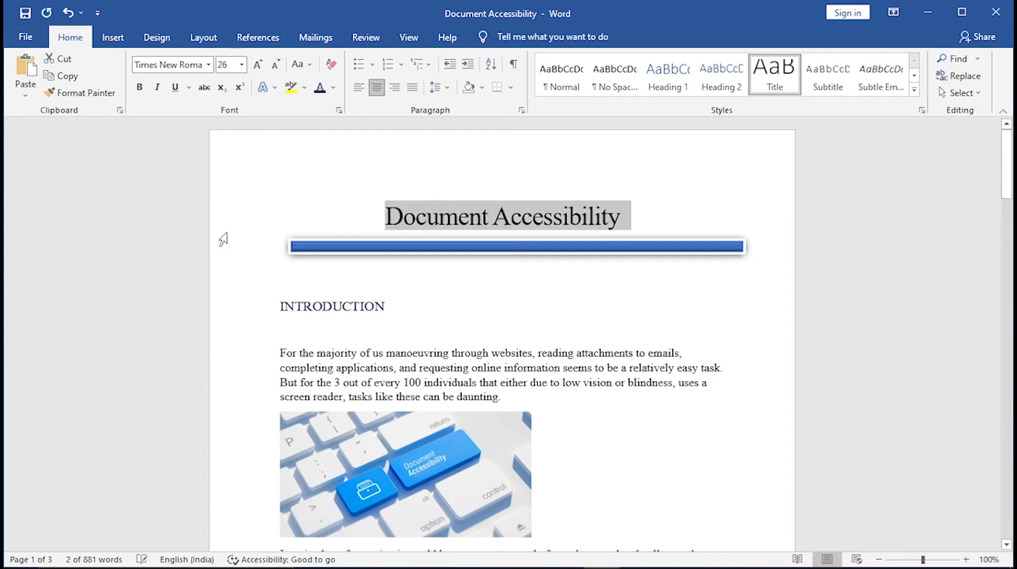
pyautogui.click(334, 88)
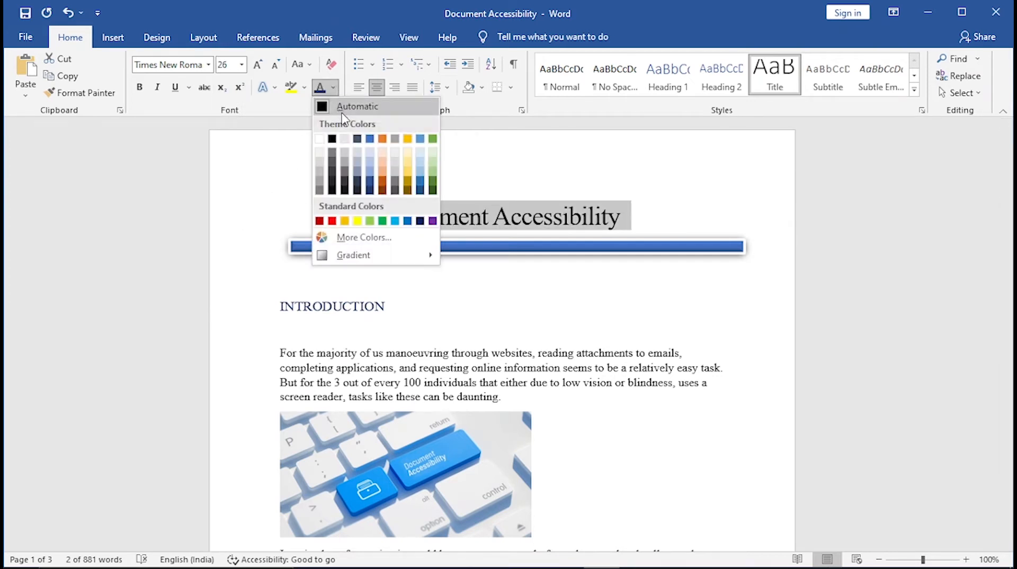
pyautogui.click(376, 191)
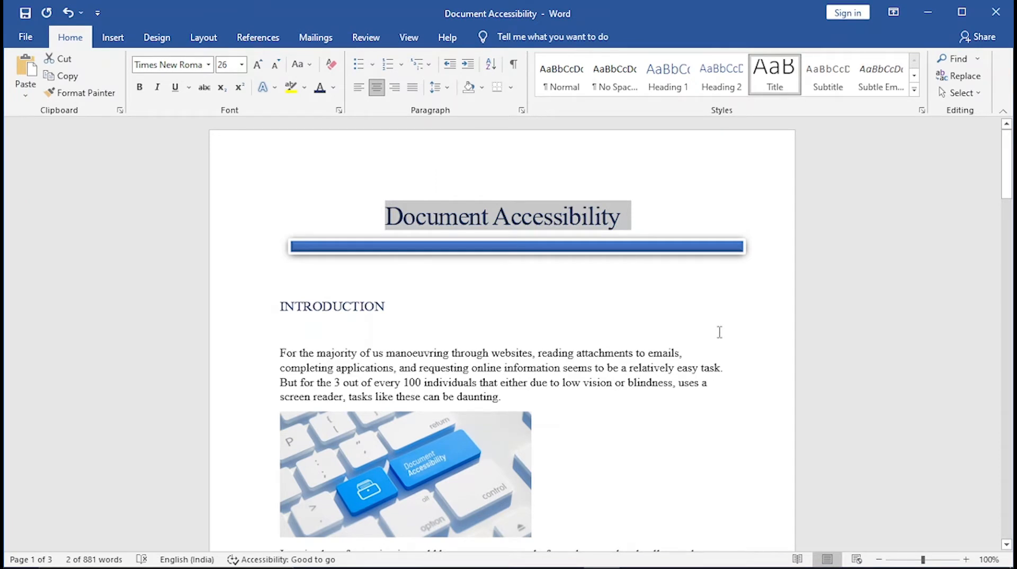
# - Apply the Heading 1 style to the INTRODUCTION, "WHAT IS AN ACCESSIBLE DOCUMENT?" and "Reference –" lines
pyautogui.click(403, 310)
pyautogui.moveTo(281, 307); pyautogui.dragTo(388, 307)
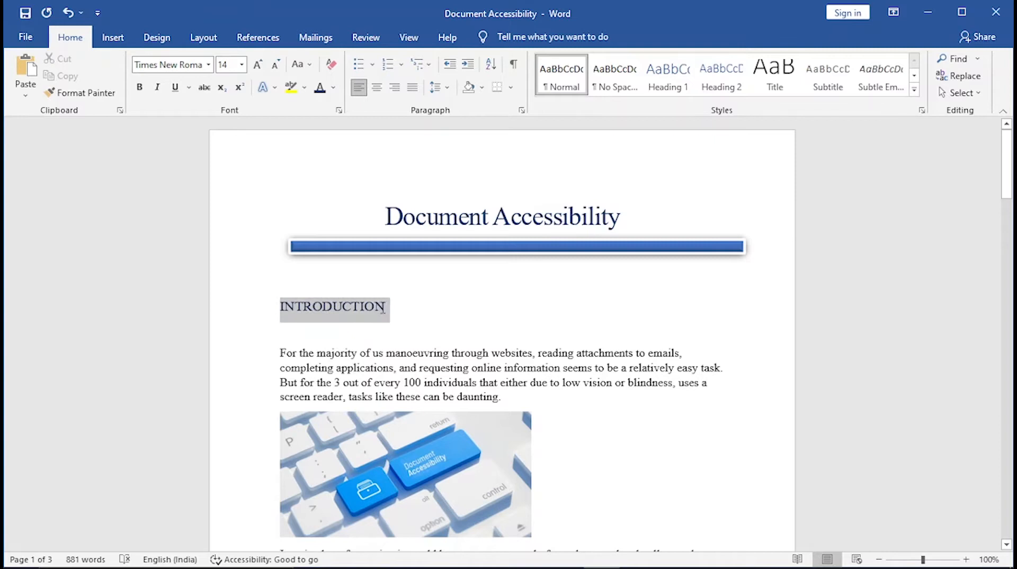
pyautogui.click(666, 84)
pyautogui.scroll(-8, 601, 426)
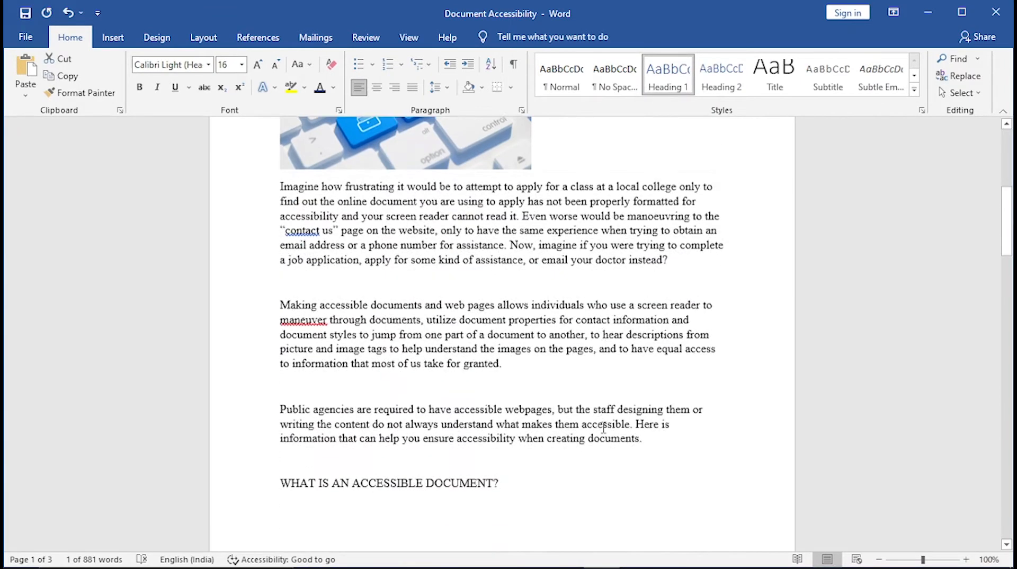
pyautogui.scroll(-2, 603, 428)
pyautogui.tripleClick(347, 408)
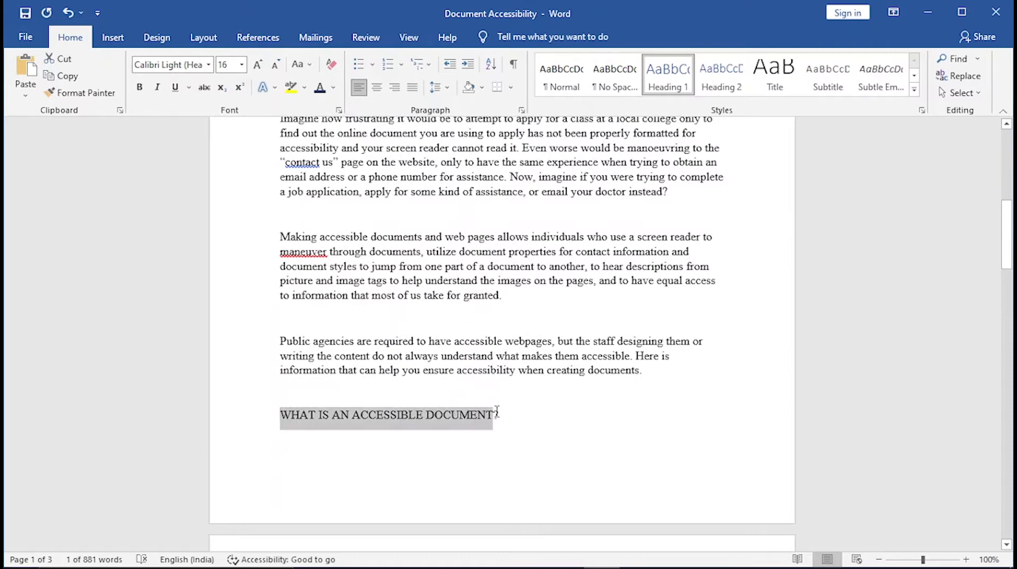
pyautogui.hotkey('ctrl', 'alt', '1')
pyautogui.scroll(-20, 531, 409)
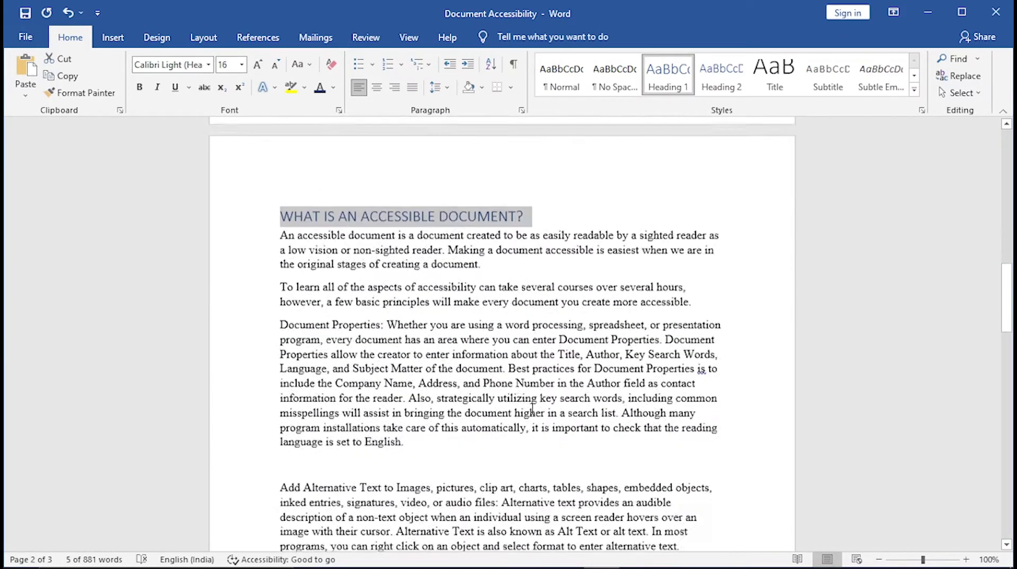
pyautogui.tripleClick(282, 394)
pyautogui.hotkey('ctrl', 'alt', '1')
# - Format the INTRODUCTION heading in Times New Roman, size 14, with a dark blue font colour
pyautogui.scroll(20, 532, 296)
pyautogui.scroll(-3, 532, 295)
pyautogui.moveTo(281, 215); pyautogui.dragTo(379, 220)
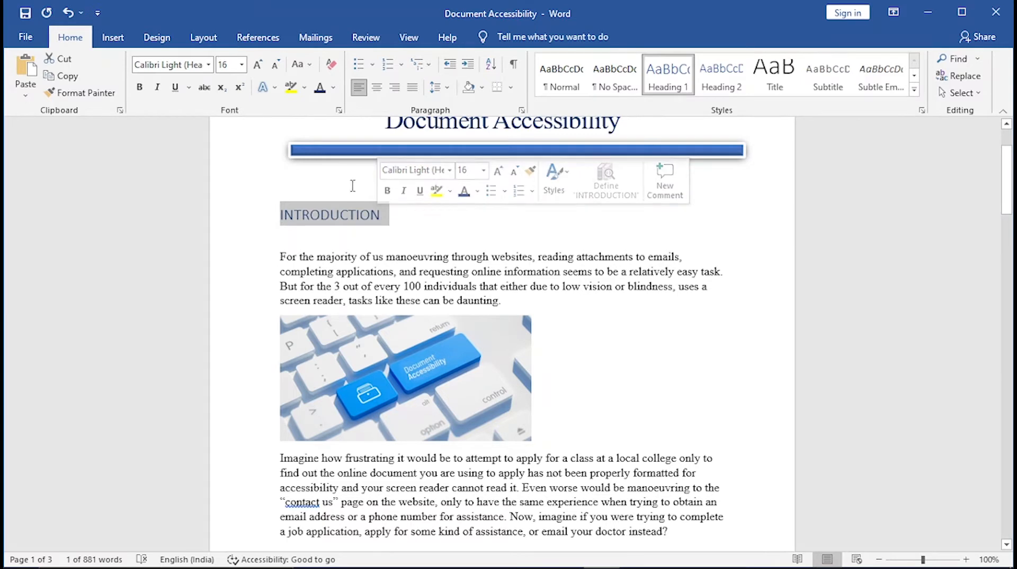
pyautogui.click(210, 65)
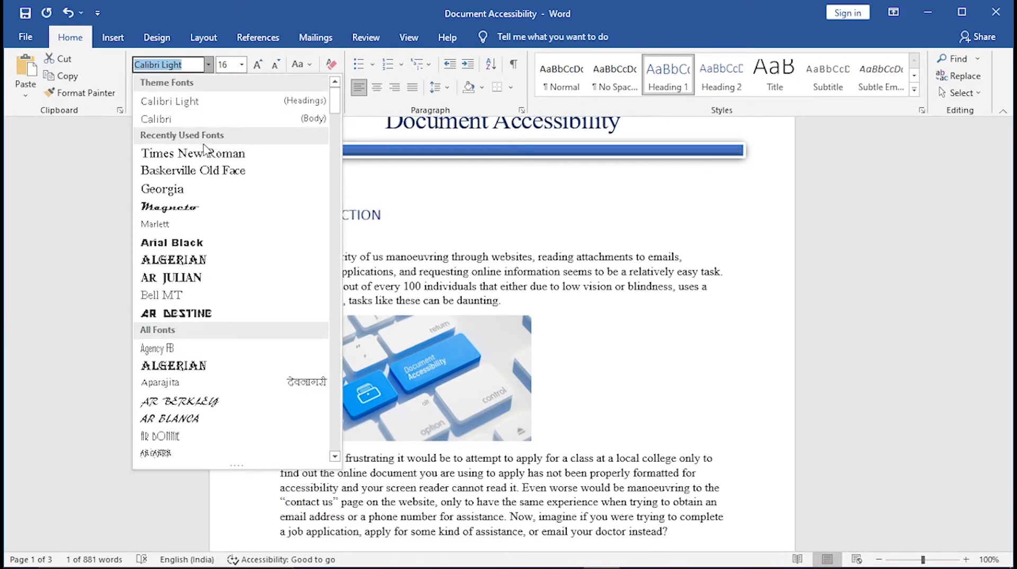
pyautogui.click(189, 153)
pyautogui.click(242, 65)
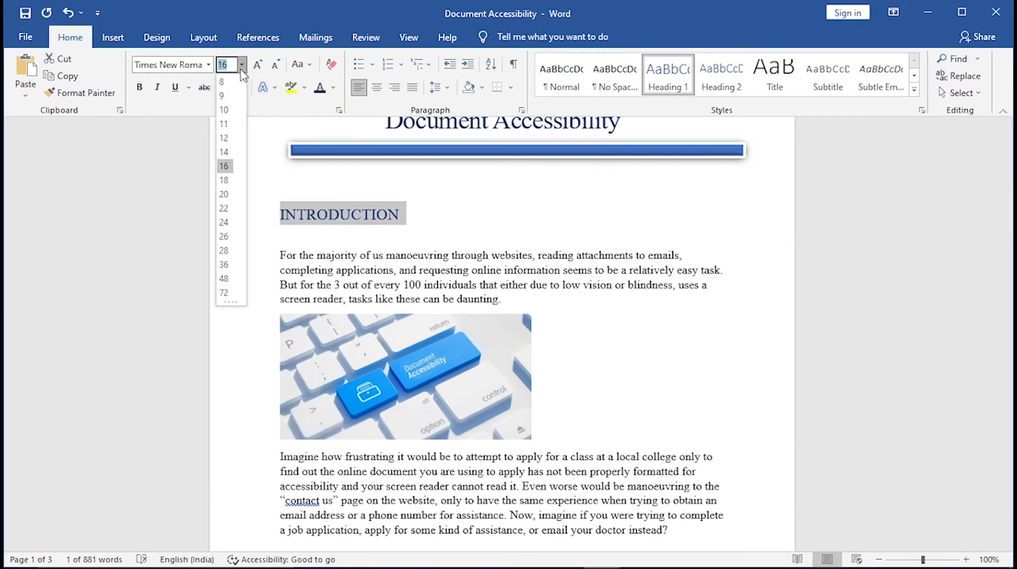
pyautogui.click(225, 152)
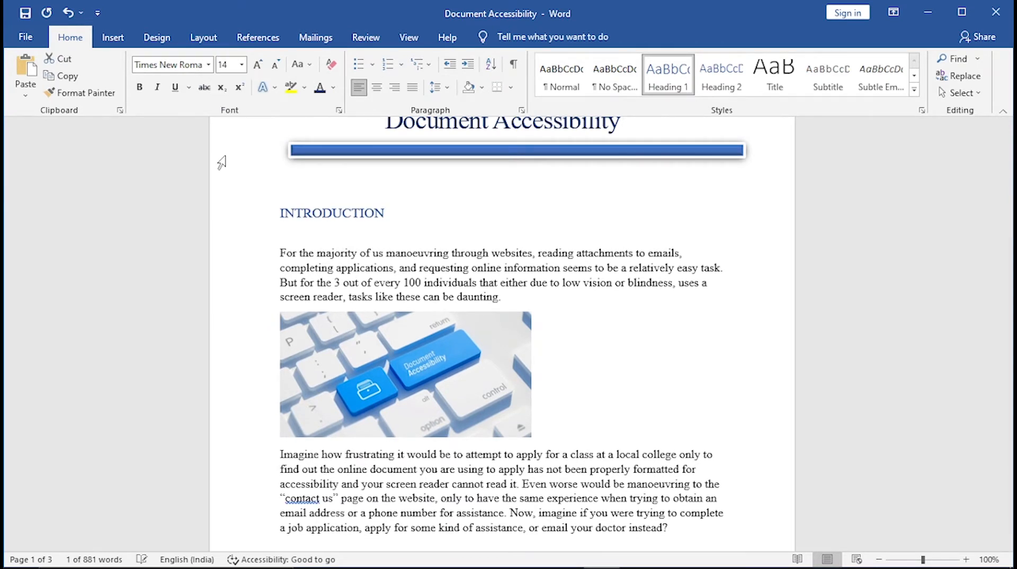
pyautogui.click(333, 87)
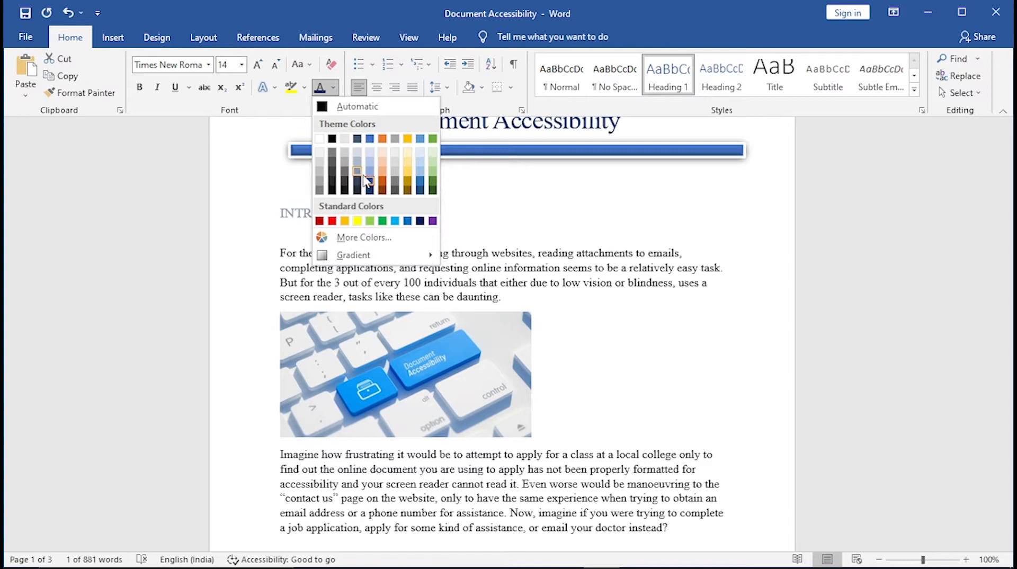
pyautogui.click(370, 190)
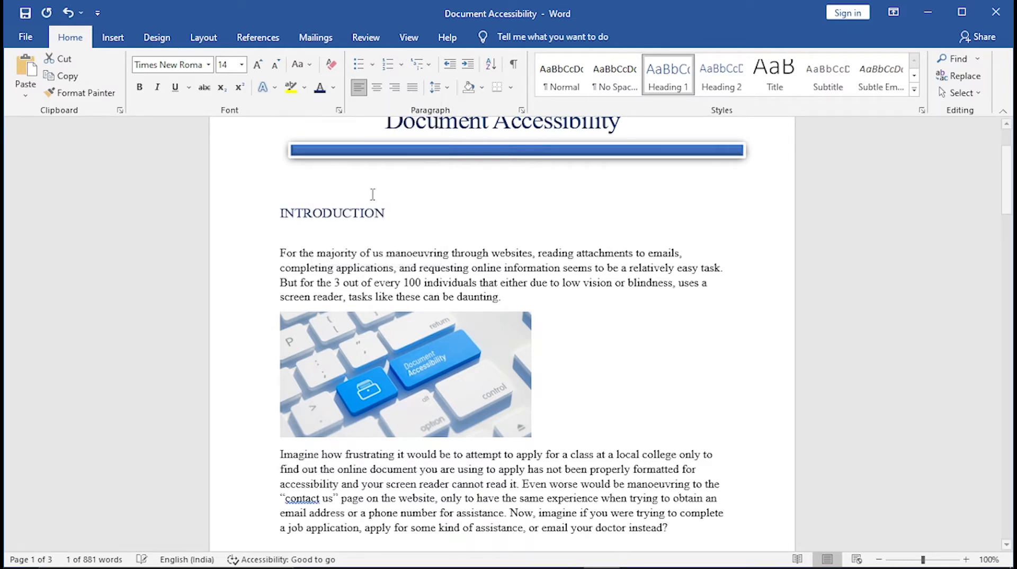
# - Update the Heading 1 style to match the INTRODUCTION heading and check the other headings throughout the document
pyautogui.rightClick(680, 77)
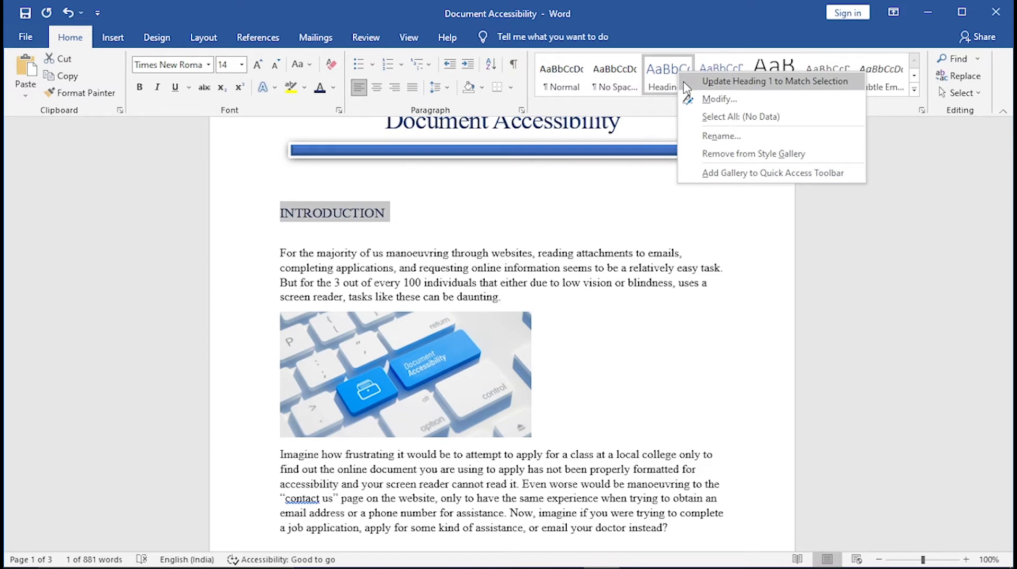
pyautogui.click(687, 81)
pyautogui.scroll(-8, 567, 313)
pyautogui.scroll(-10, 566, 313)
pyautogui.scroll(-10, 566, 312)
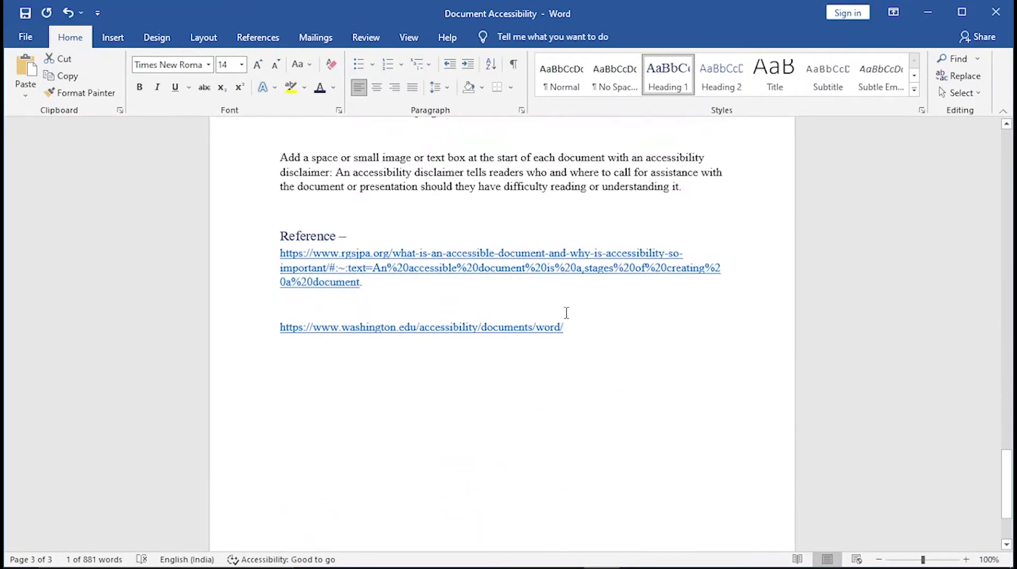
pyautogui.scroll(20, 566, 313)
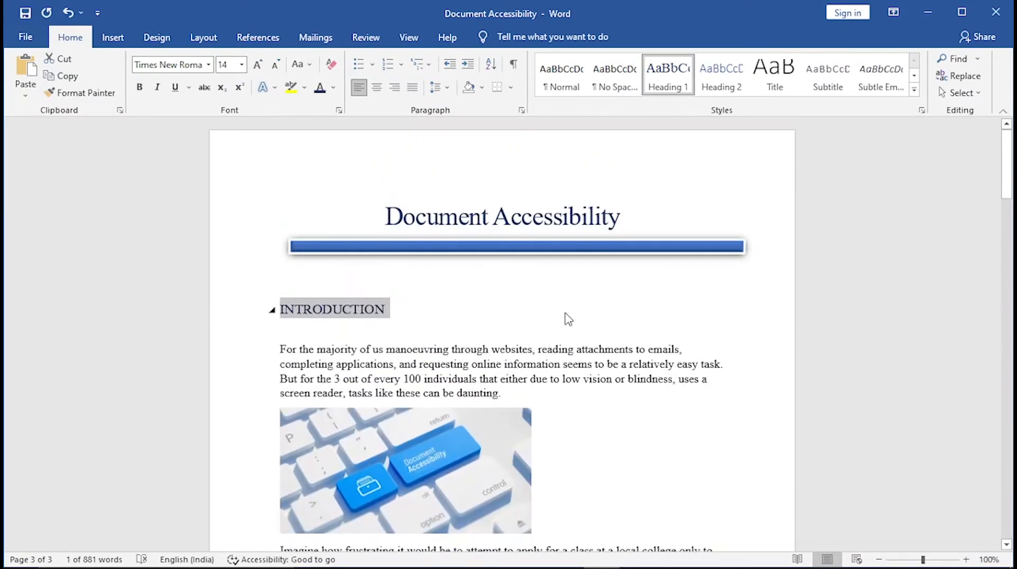
pyautogui.scroll(-20, 567, 315)
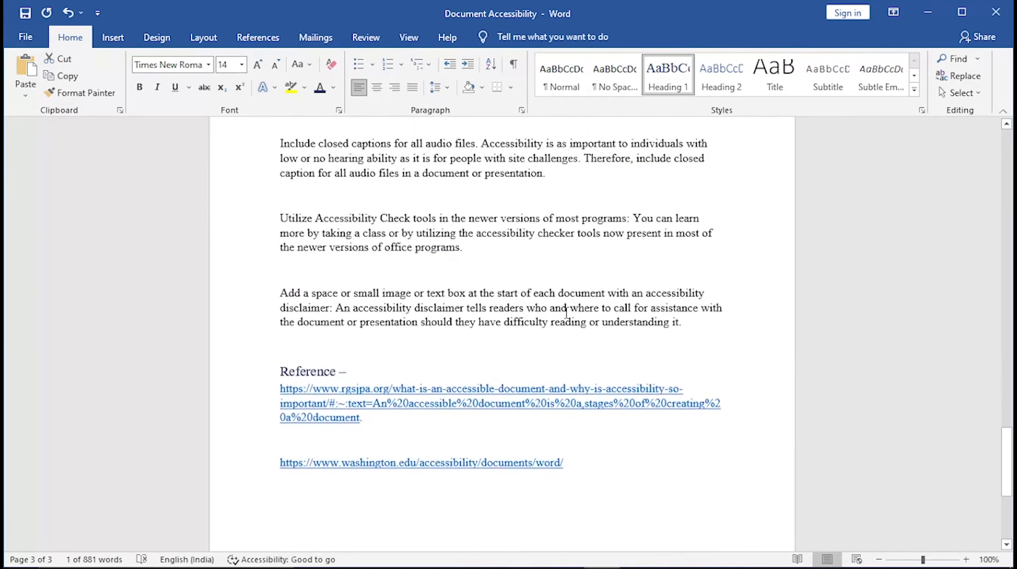
pyautogui.scroll(20, 566, 312)
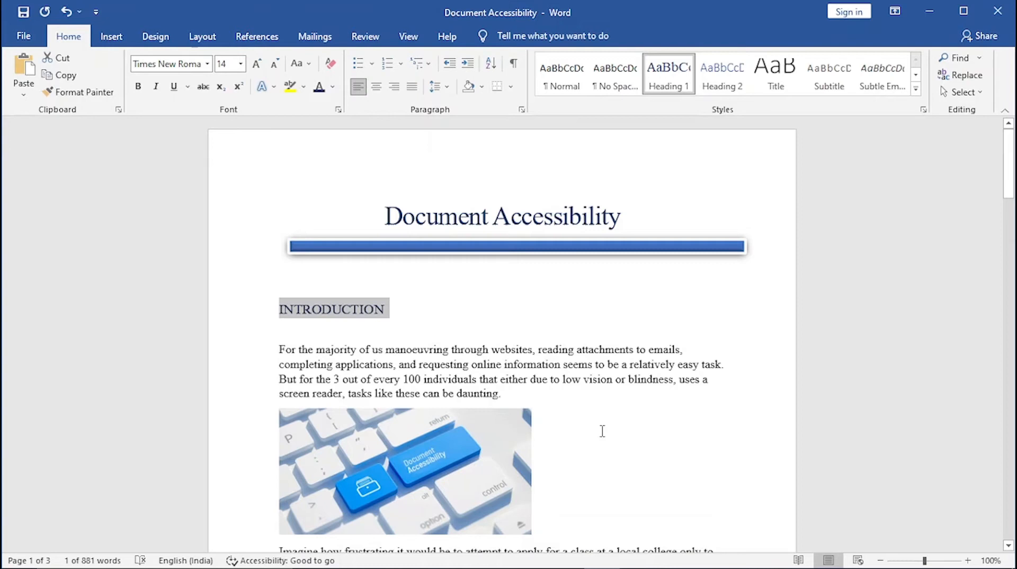
# - Set the INTRODUCTION heading's paragraph spacing to 24 pt before and 12 pt after, and update the Heading 1 style to match
pyautogui.moveTo(278, 309); pyautogui.dragTo(393, 309)
pyautogui.click(521, 109)
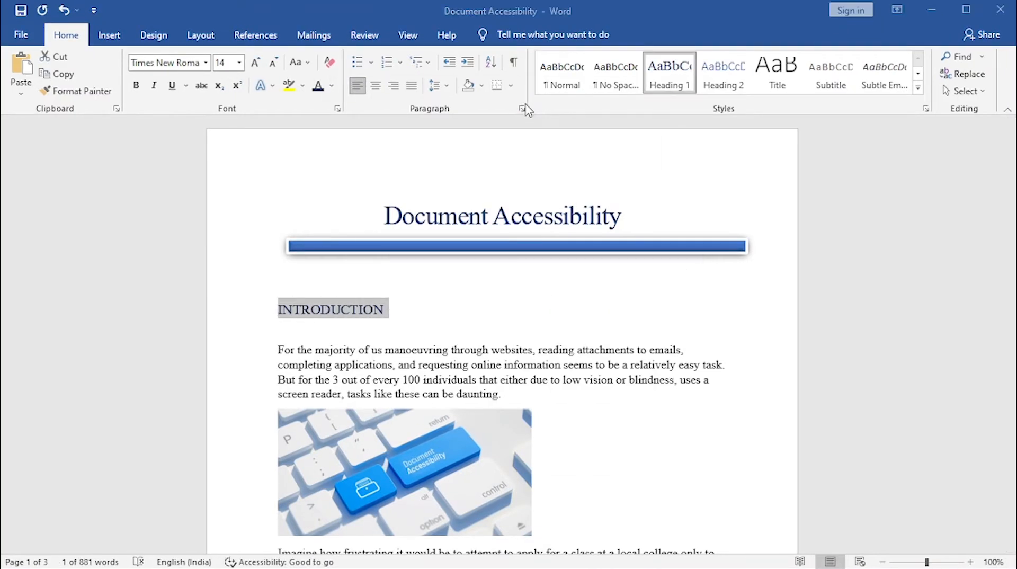
pyautogui.doubleClick(439, 296)
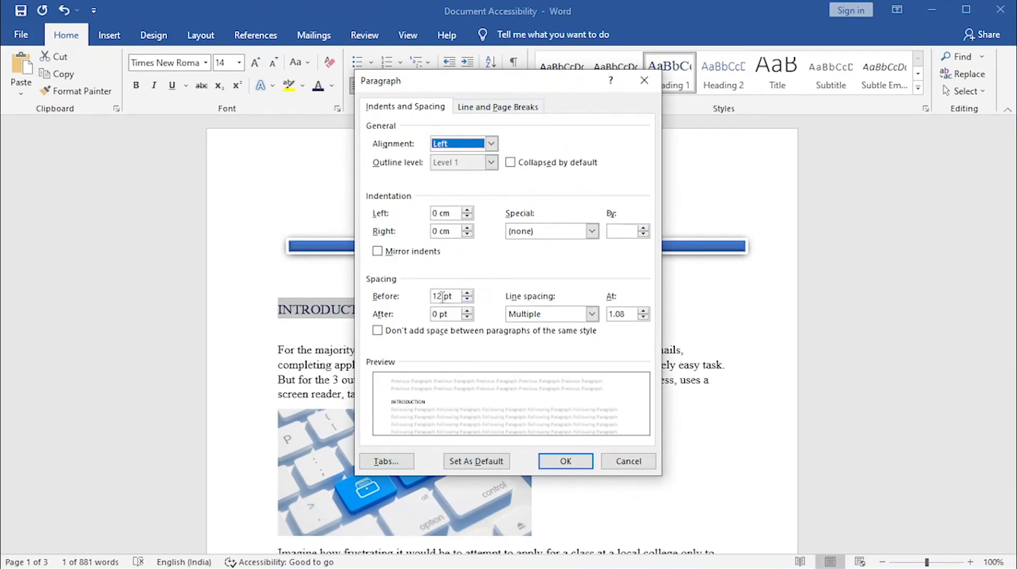
pyautogui.write('24')
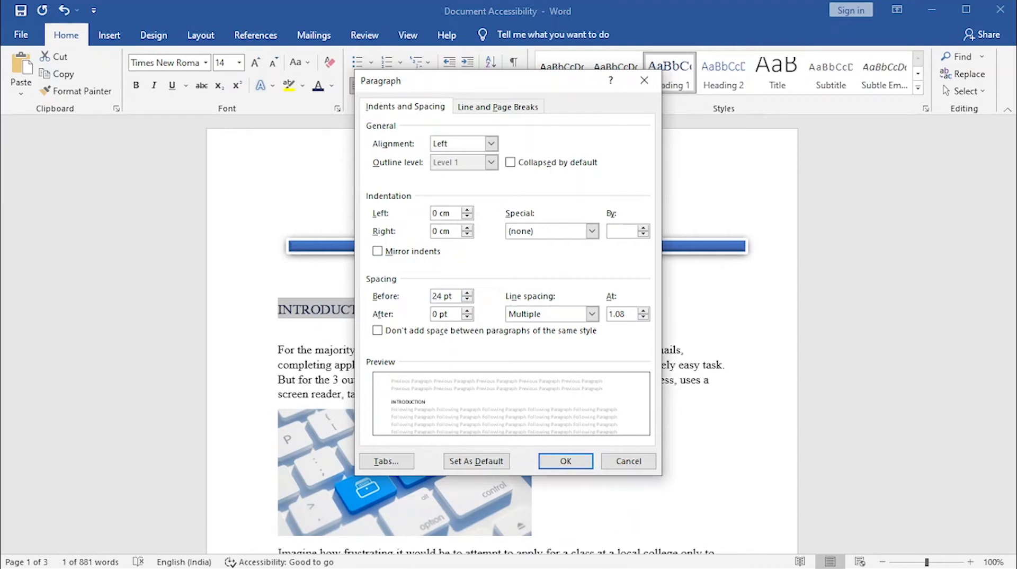
pyautogui.doubleClick(436, 314)
pyautogui.write('12')
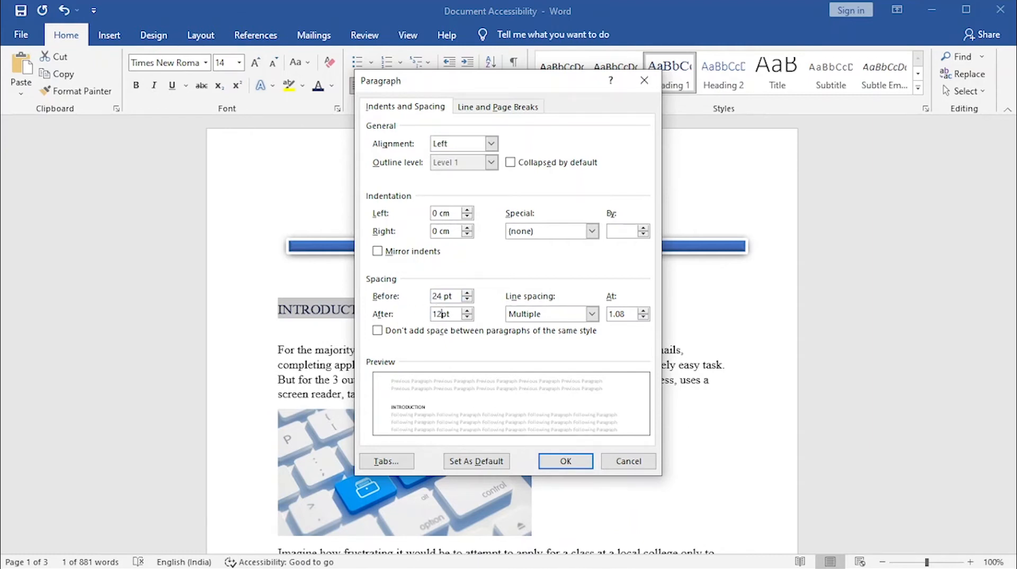
pyautogui.click(564, 460)
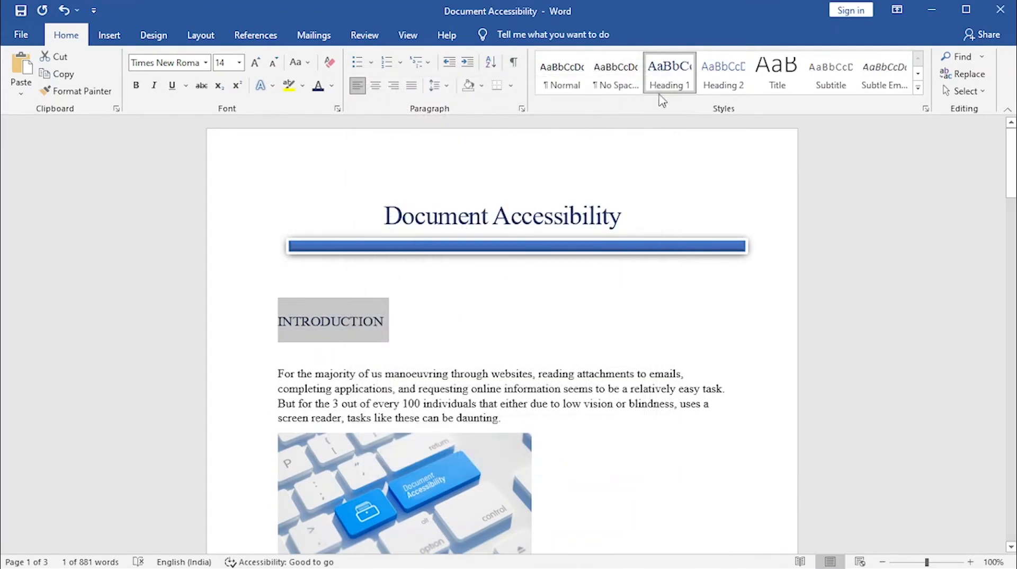
pyautogui.rightClick(670, 76)
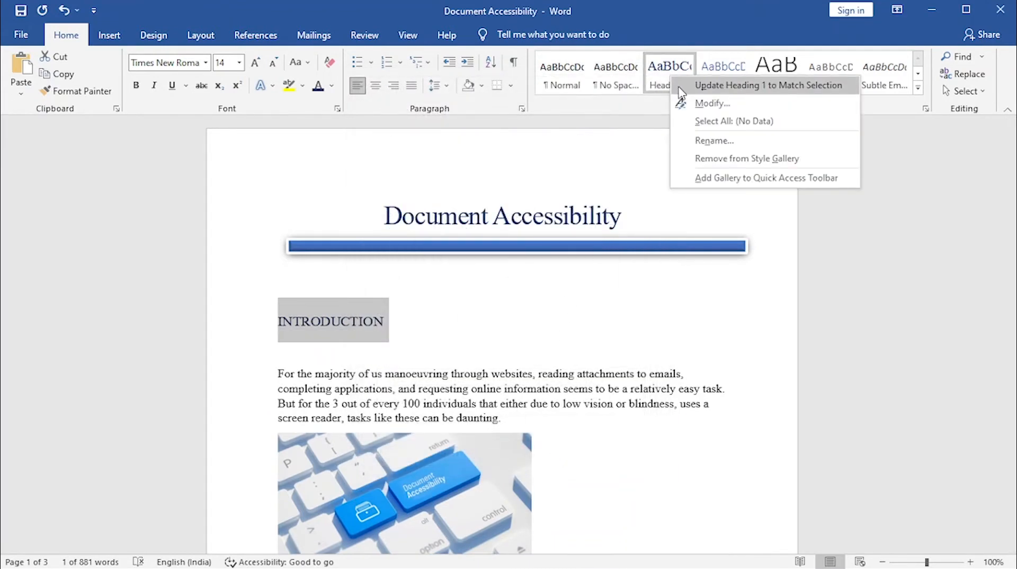
pyautogui.click(683, 86)
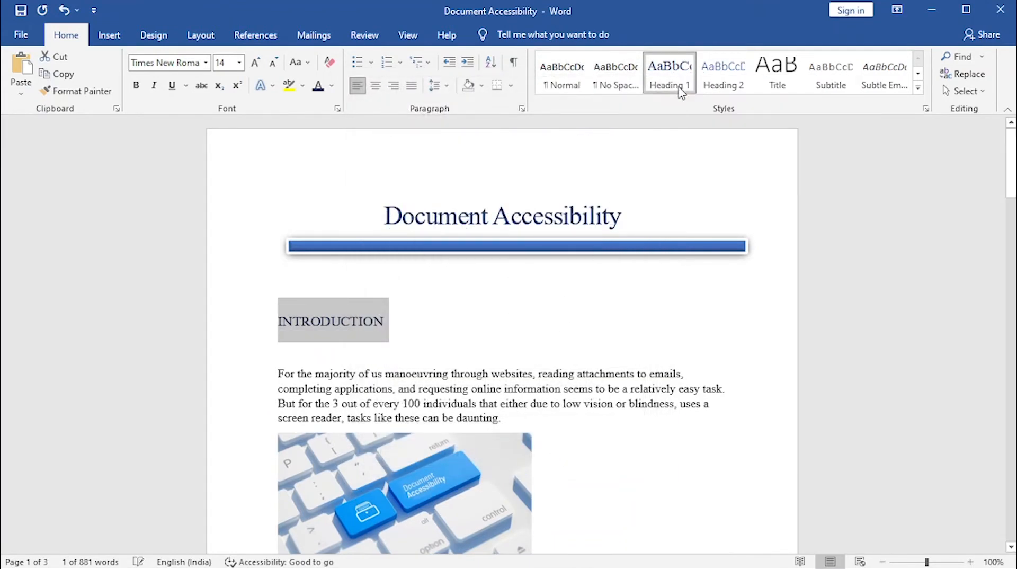
# - Delete the empty lines directly below and above the INTRODUCTION heading and go to the "WHAT IS AN ACCESSIBLE DOCUMENT?" heading
pyautogui.click(385, 348)
pyautogui.press('BackSpace')
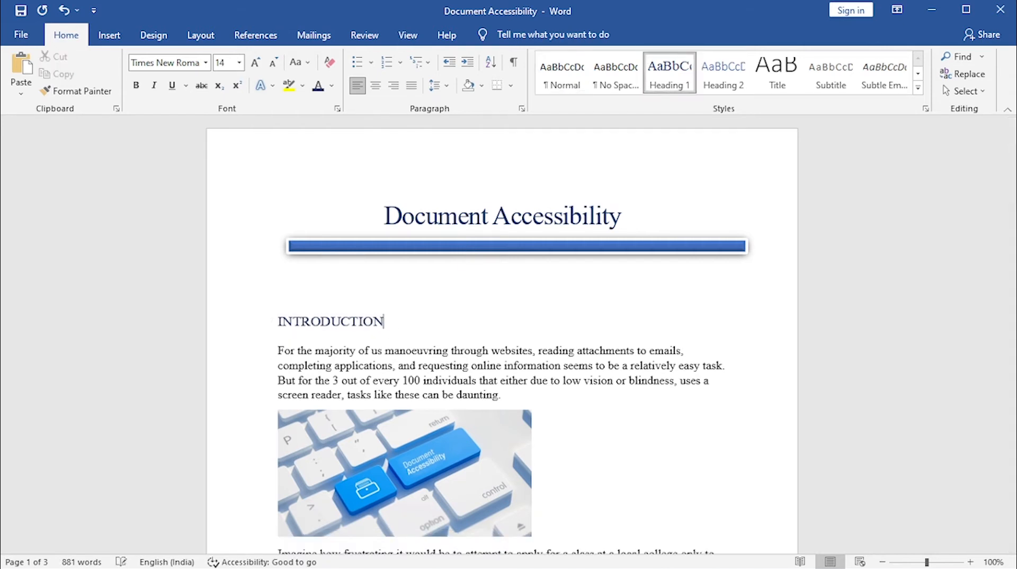
pyautogui.click(313, 297)
pyautogui.press('BackSpace')
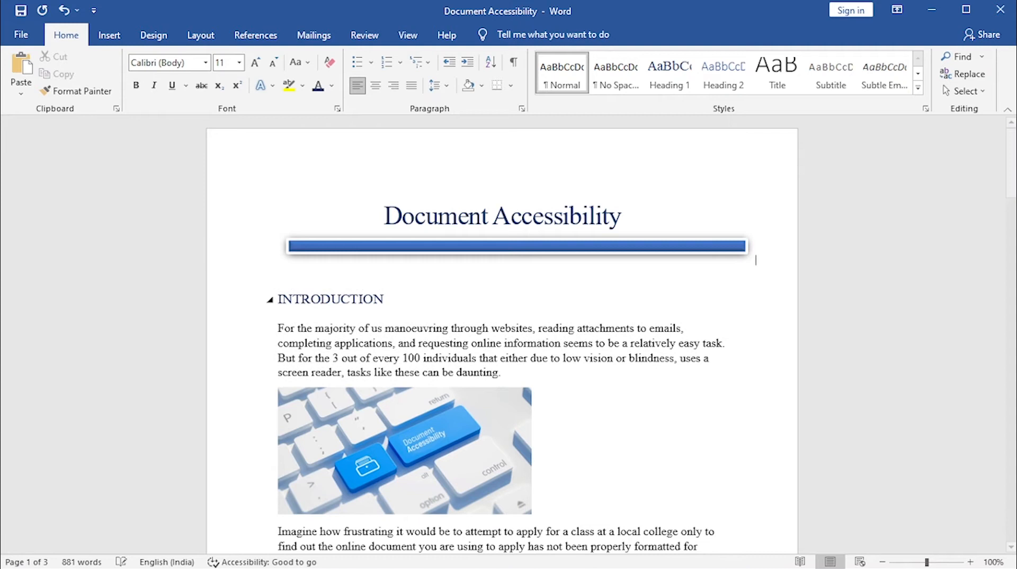
pyautogui.scroll(-8, 394, 460)
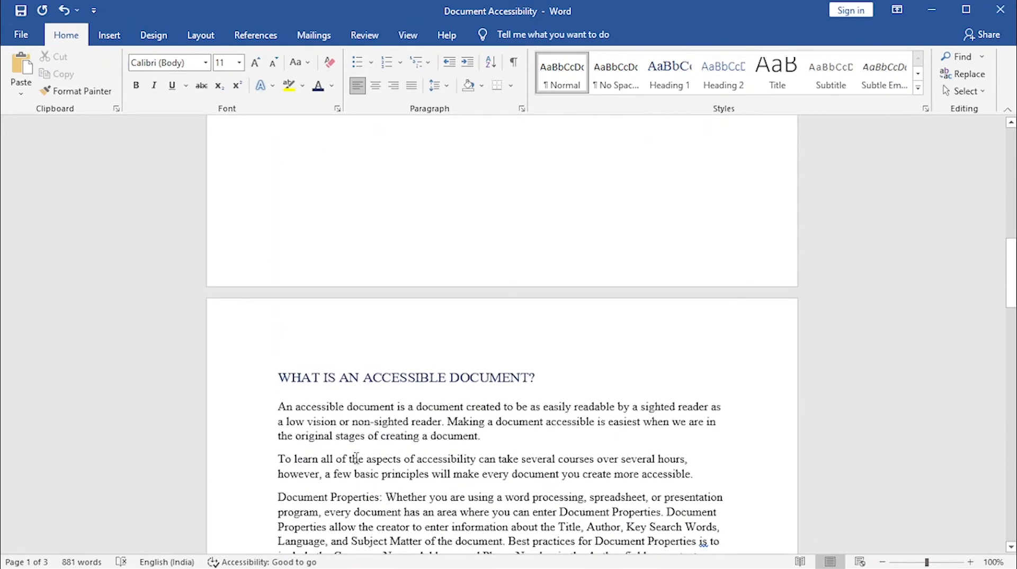
pyautogui.click(324, 360)
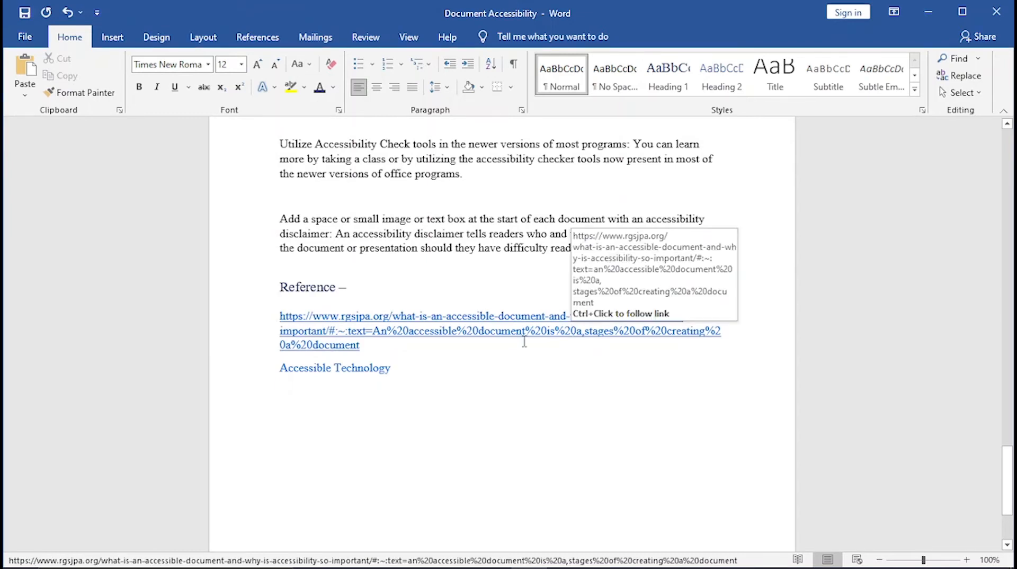
# - Change the display text of the rgsjpa.org hyperlink under Reference to "Regional Government Services"
pyautogui.click(383, 324)
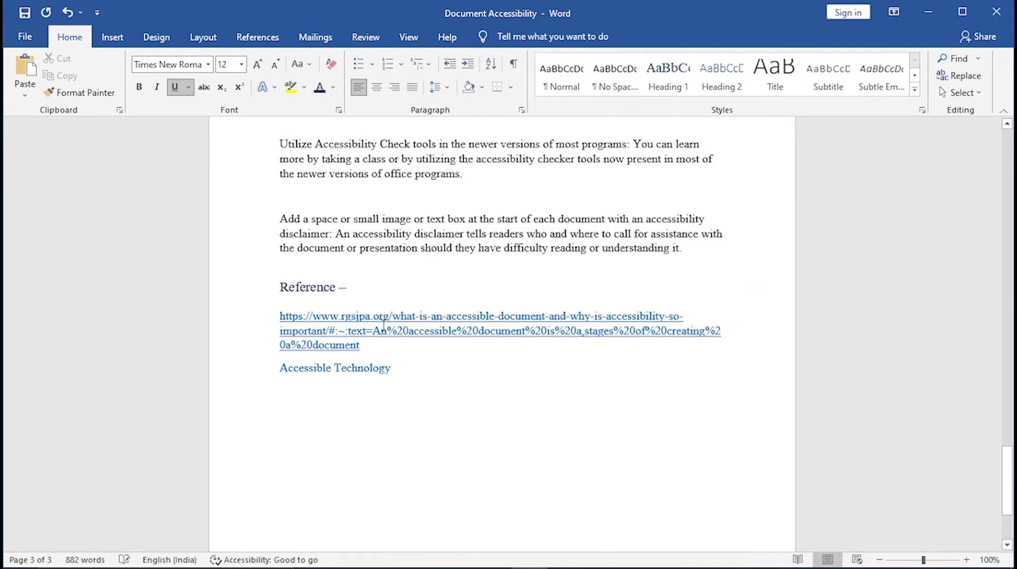
pyautogui.rightClick(383, 326)
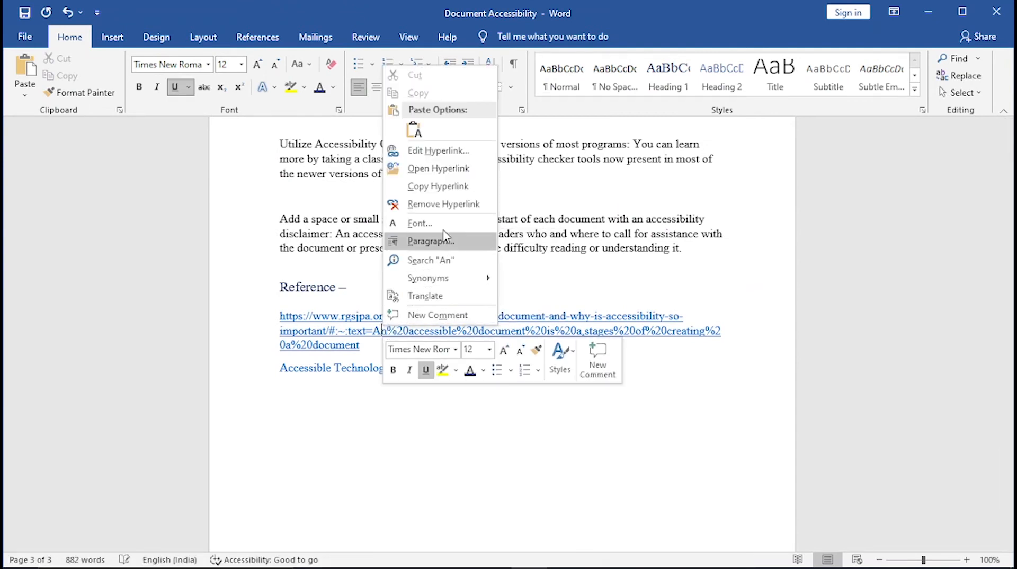
pyautogui.click(438, 151)
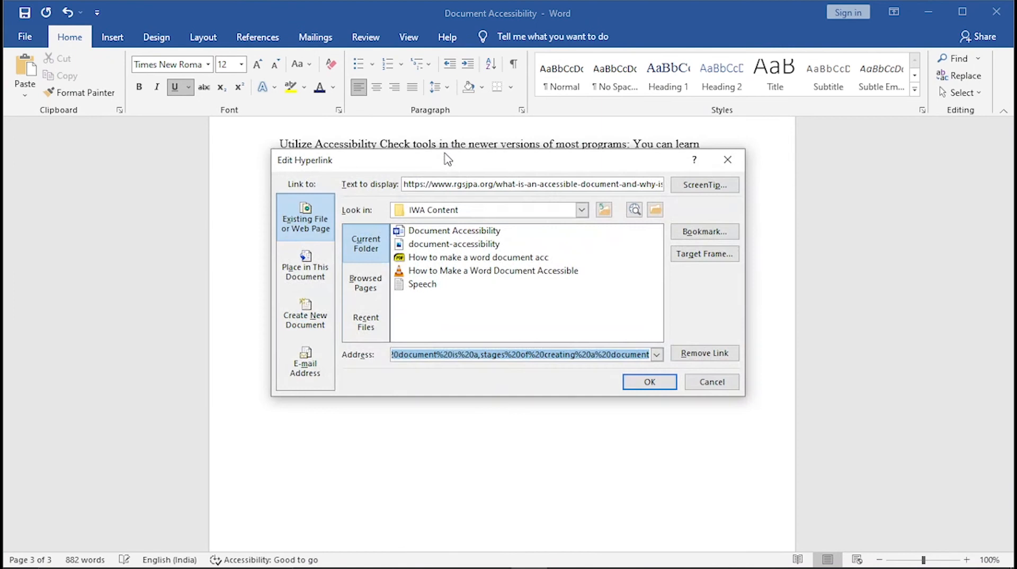
pyautogui.click(482, 185)
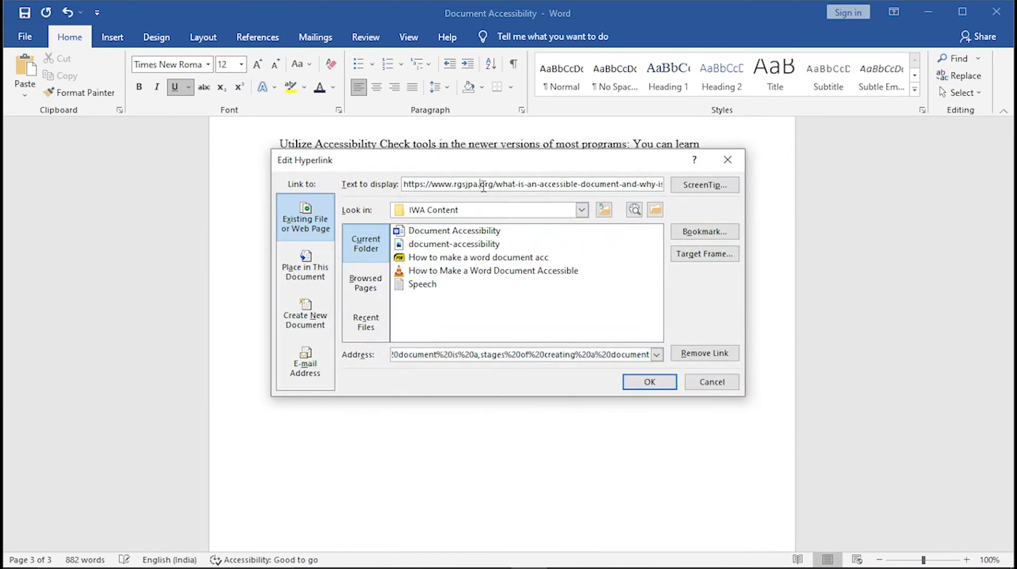
pyautogui.moveTo(405, 185); pyautogui.dragTo(698, 191)
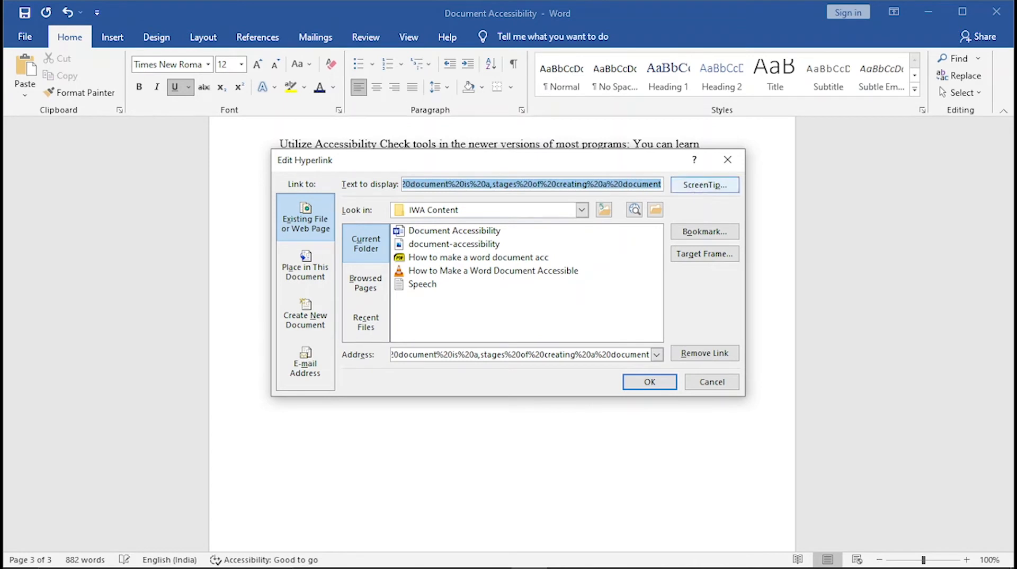
pyautogui.press('BackSpace')
pyautogui.write('Regional Government Services')
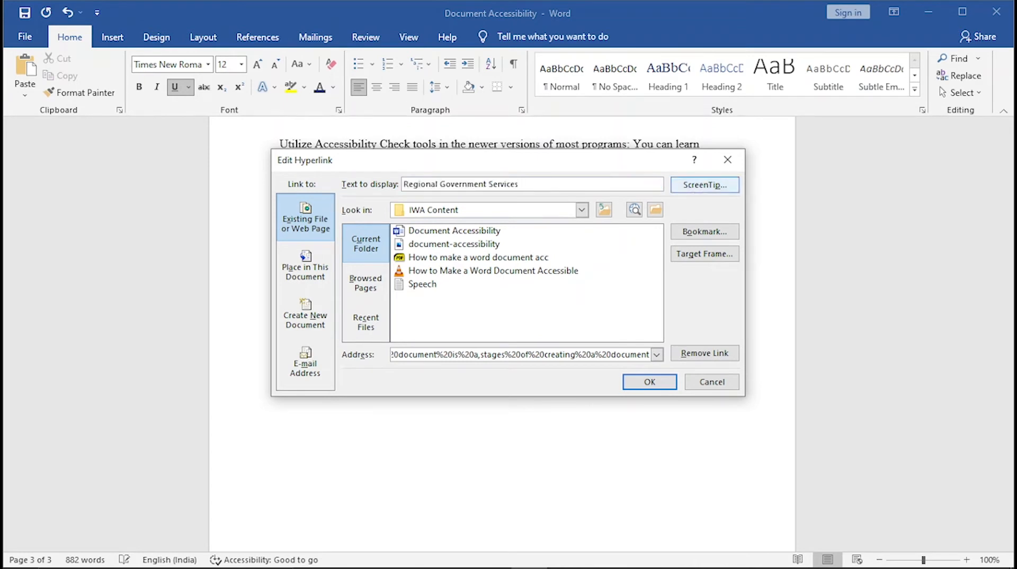
pyautogui.click(650, 381)
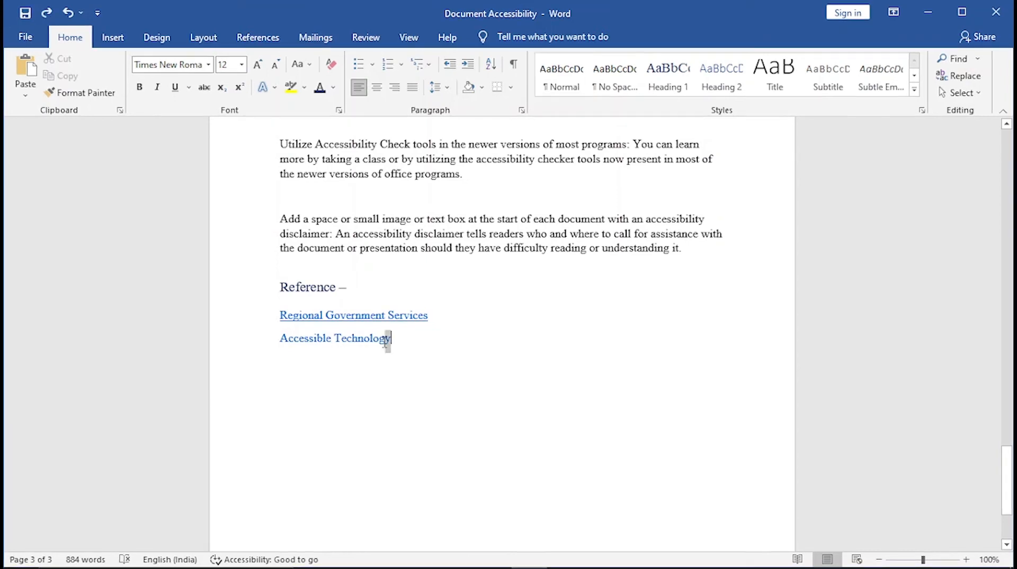
pyautogui.moveTo(391, 338); pyautogui.dragTo(280, 340)
pyautogui.rightClick(295, 345)
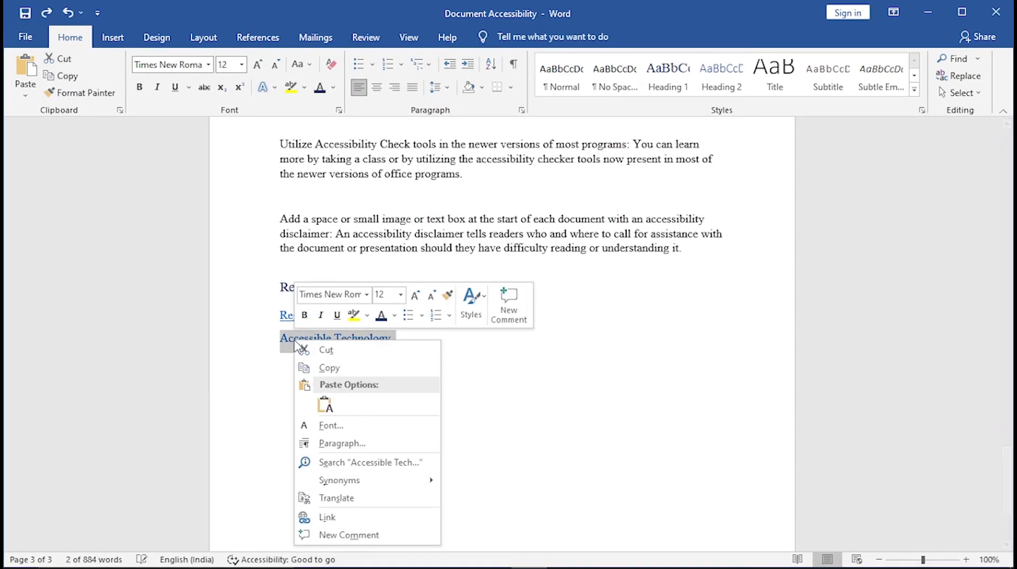
pyautogui.click(367, 522)
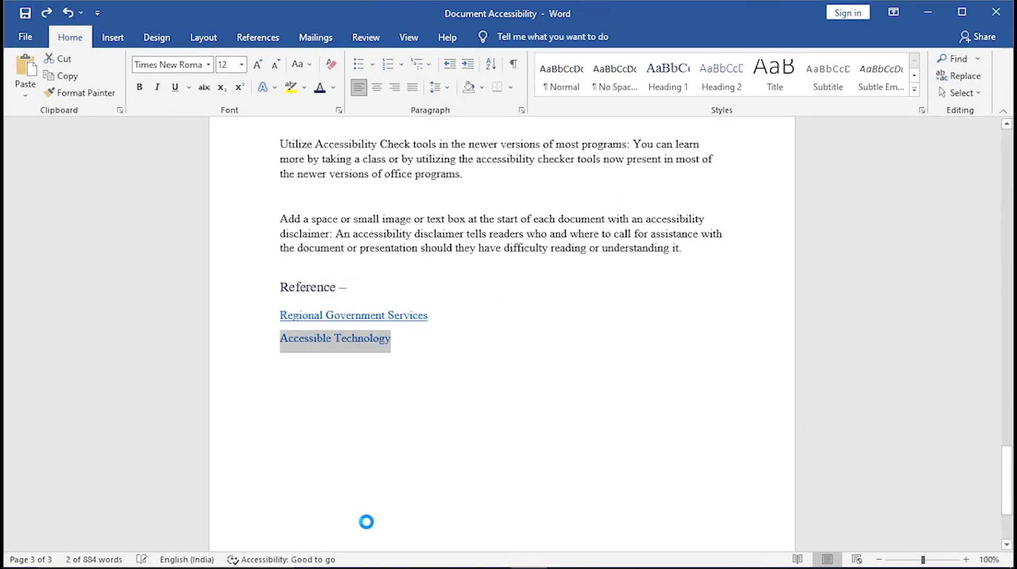
pyautogui.write('https://www.washington.edu/accessibility/documents/word/')
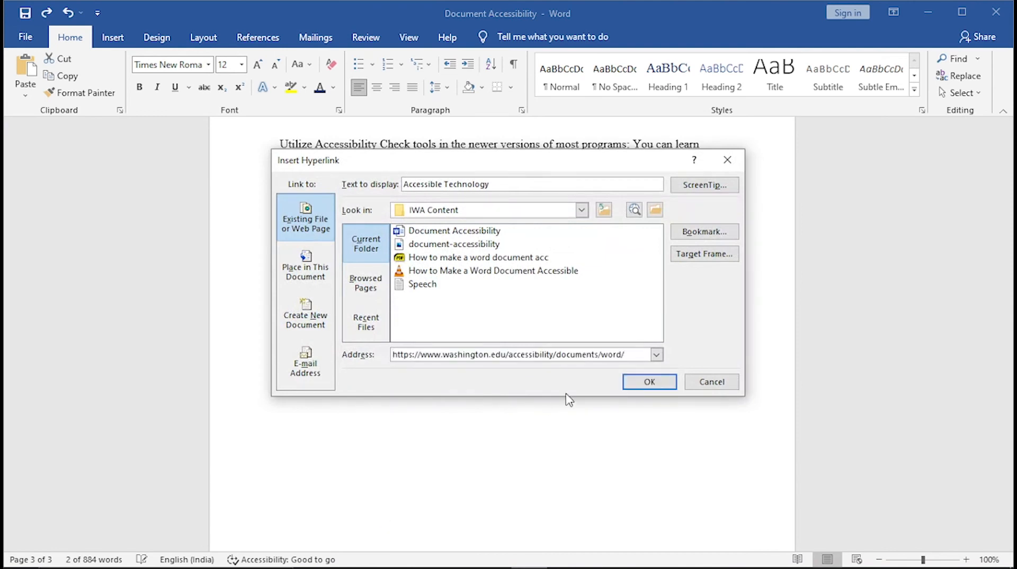
pyautogui.click(650, 381)
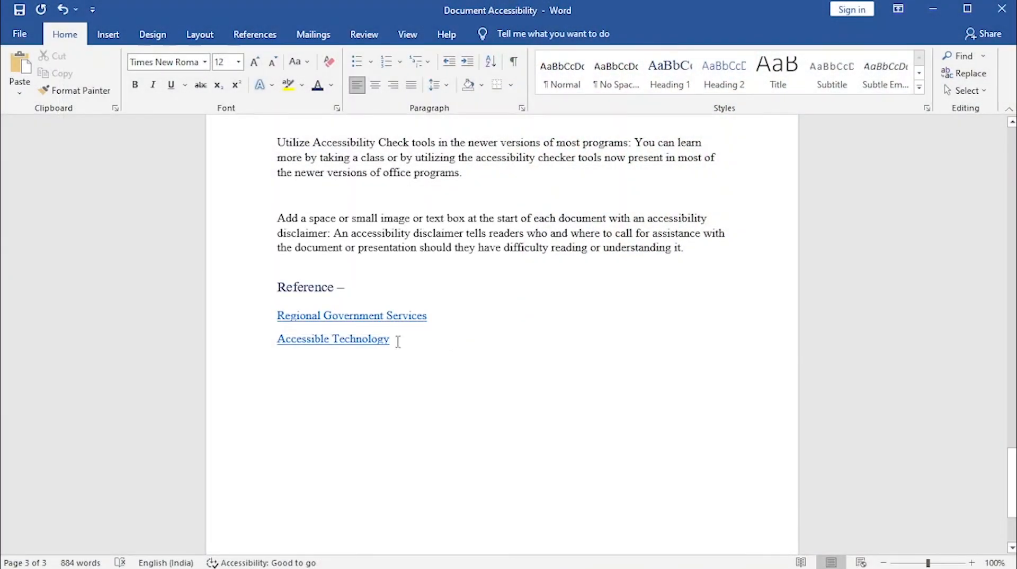
# - Format the two hyperlinks under Reference as a bulleted list
pyautogui.moveTo(393, 339); pyautogui.dragTo(297, 319)
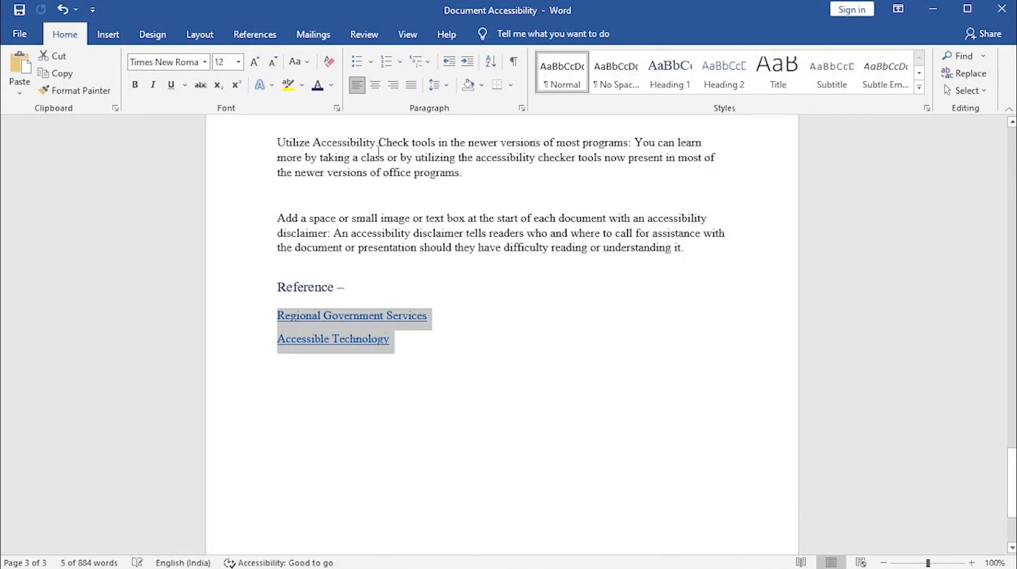
pyautogui.click(357, 66)
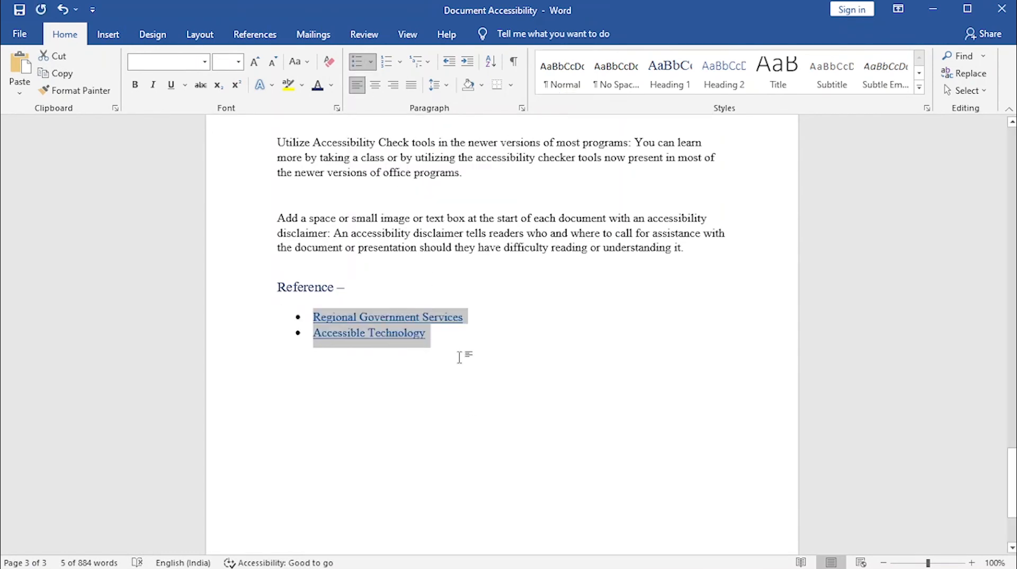
pyautogui.click(454, 334)
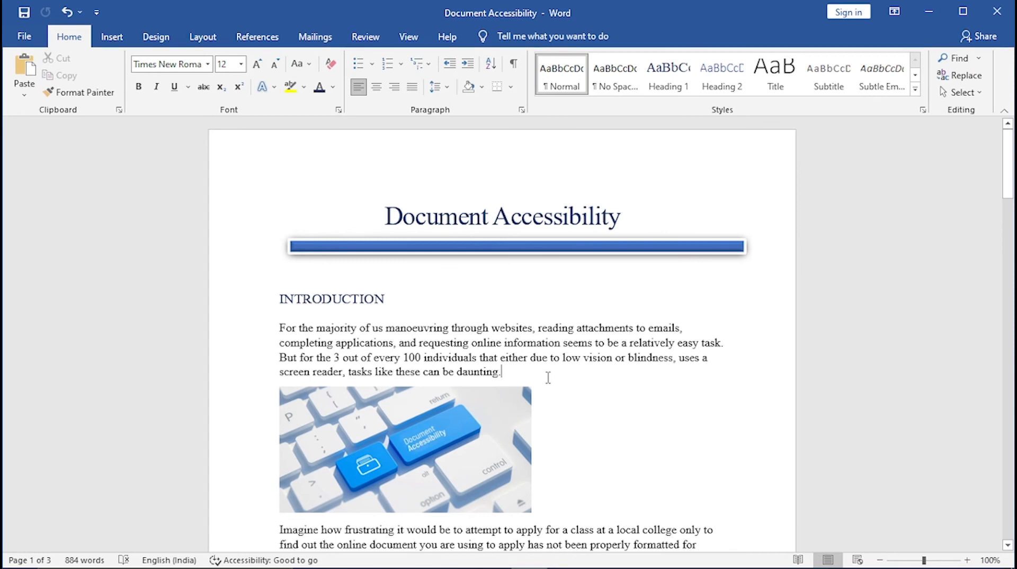
pyautogui.click(24, 36)
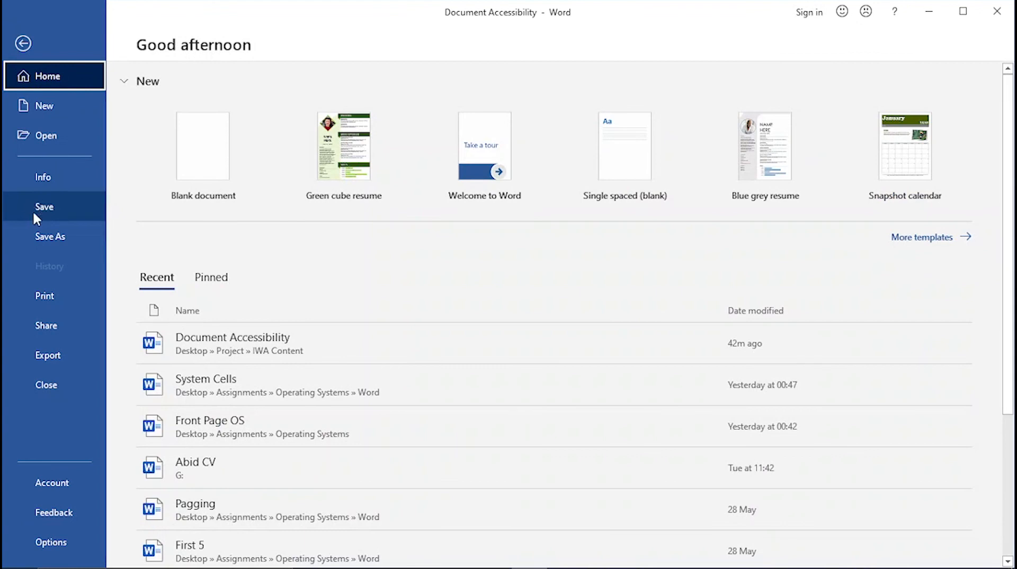
pyautogui.click(34, 229)
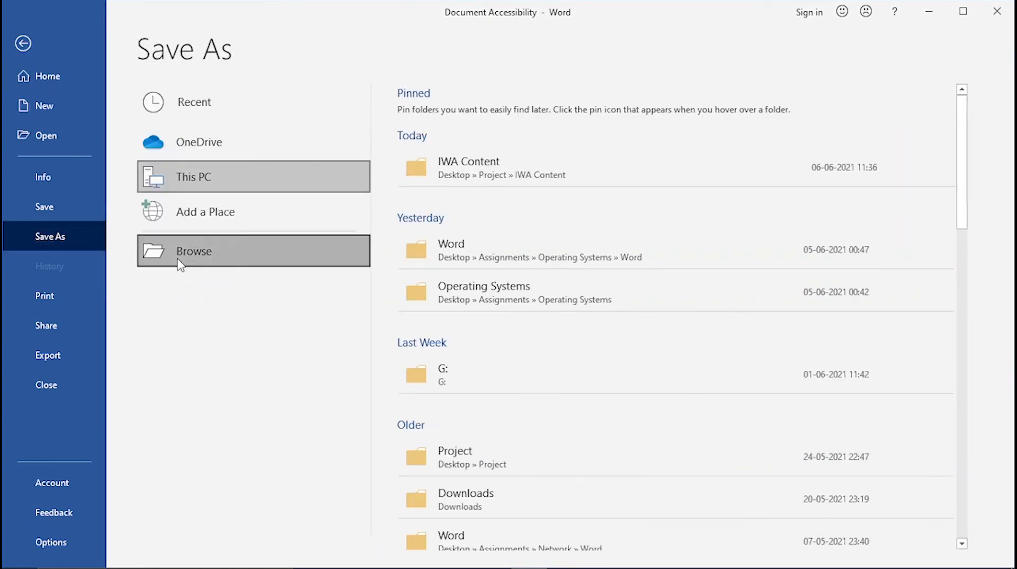
pyautogui.click(180, 263)
pyautogui.click(197, 271)
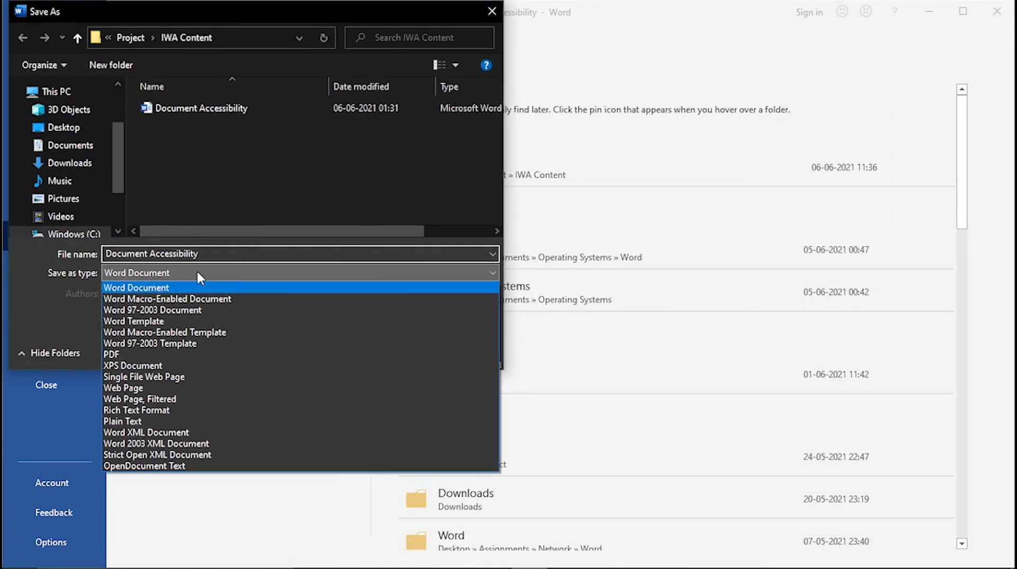
pyautogui.click(196, 354)
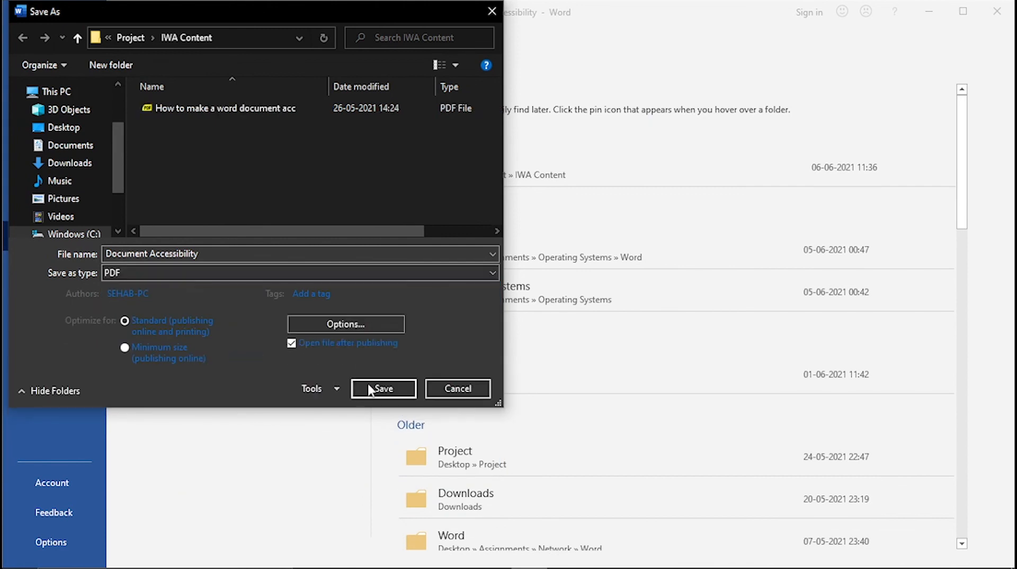
pyautogui.click(457, 390)
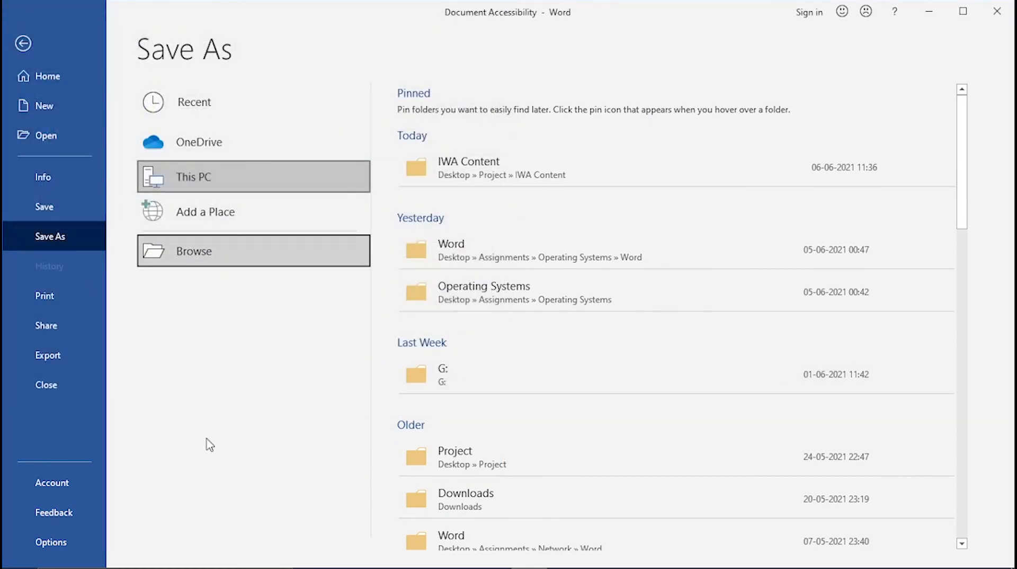
# - Export the document as the PDF "Document Accessibility" in the IWA Content folder, with document structure tags for accessibility included
pyautogui.click(91, 352)
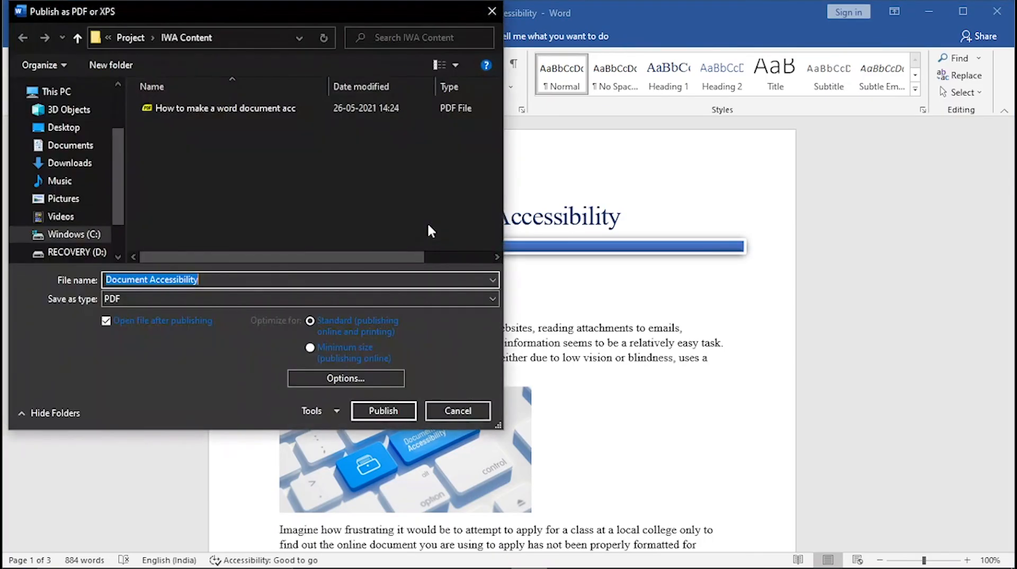
pyautogui.click(356, 377)
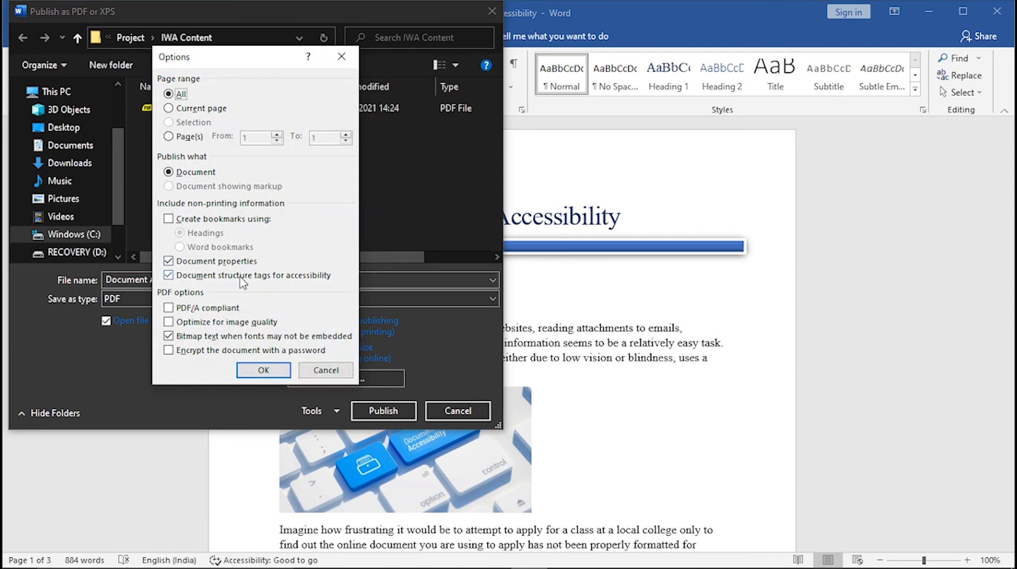
pyautogui.click(255, 365)
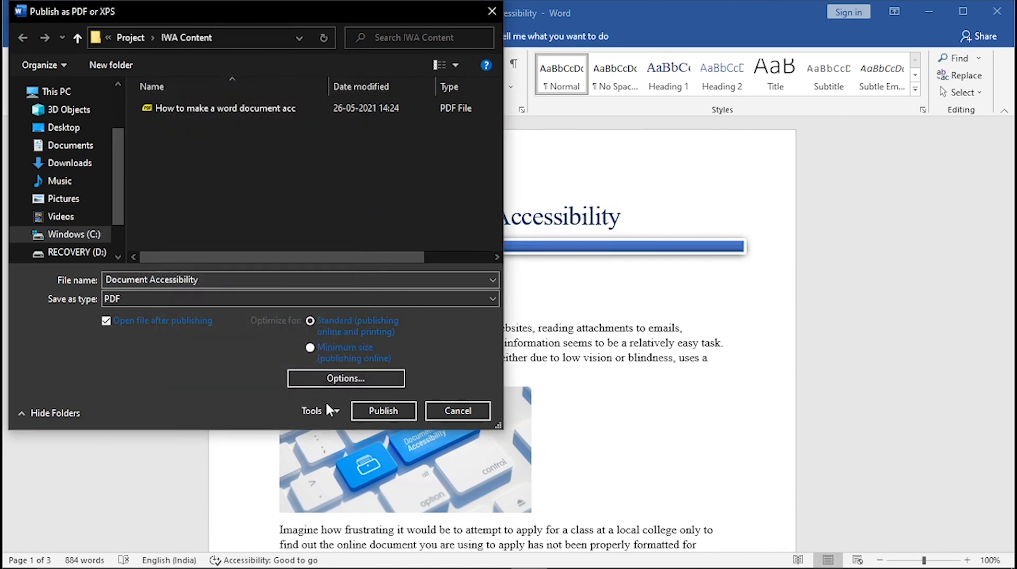
pyautogui.click(381, 411)
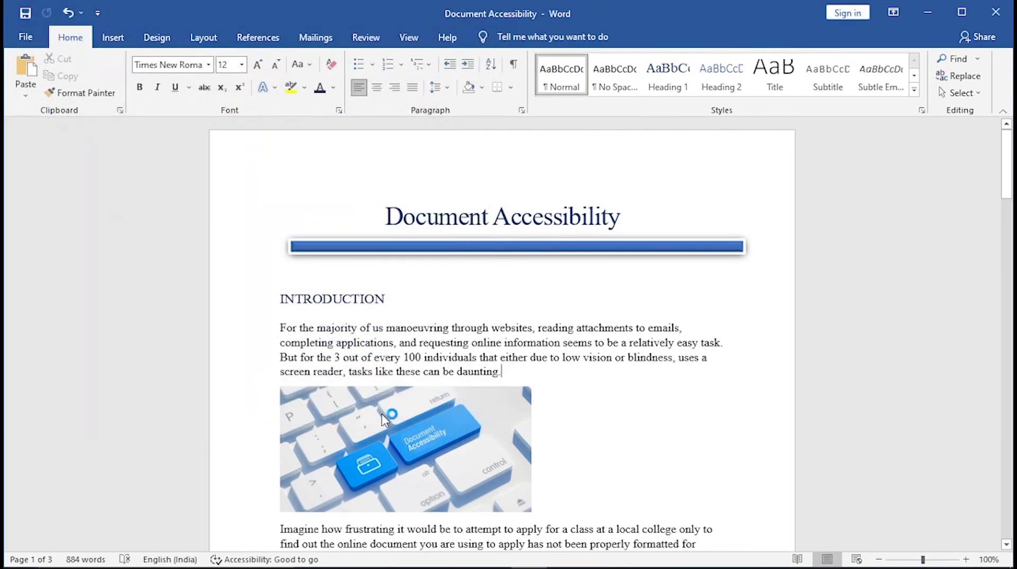